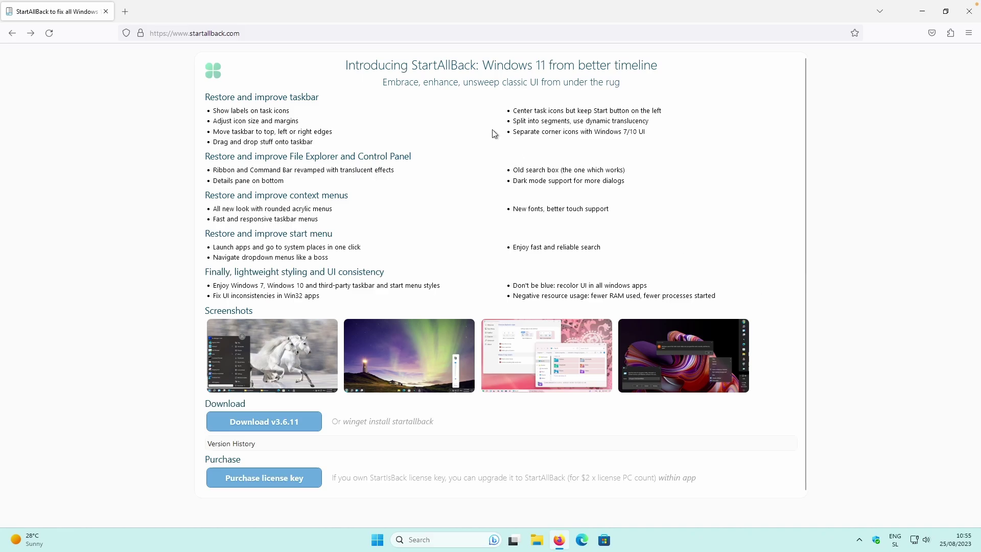
Download the StartAllBack v3.6.11 installer and run StartAllBack_3.6.11_setup.exe from Firefox downloads.
drag(414, 65, 478, 65)
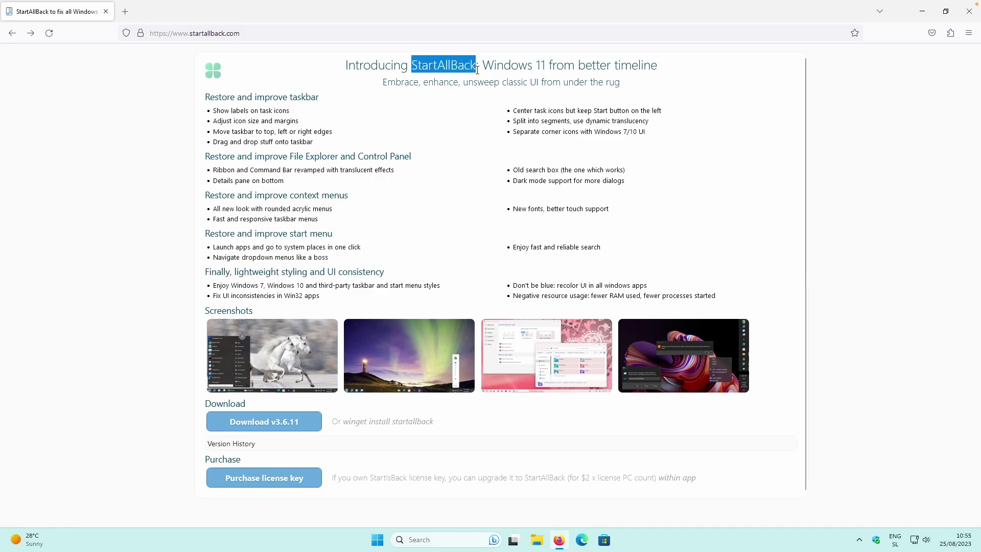
click(467, 151)
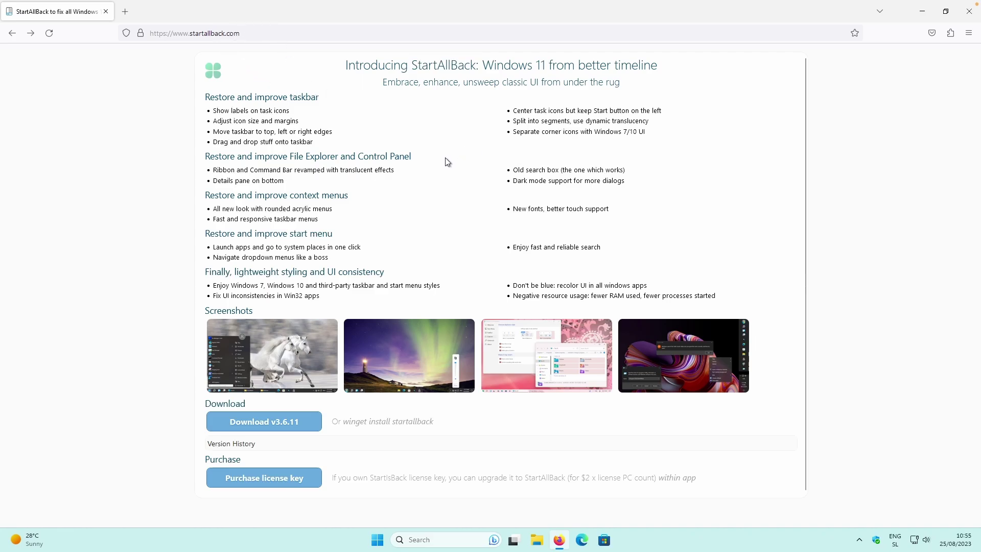
click(245, 40)
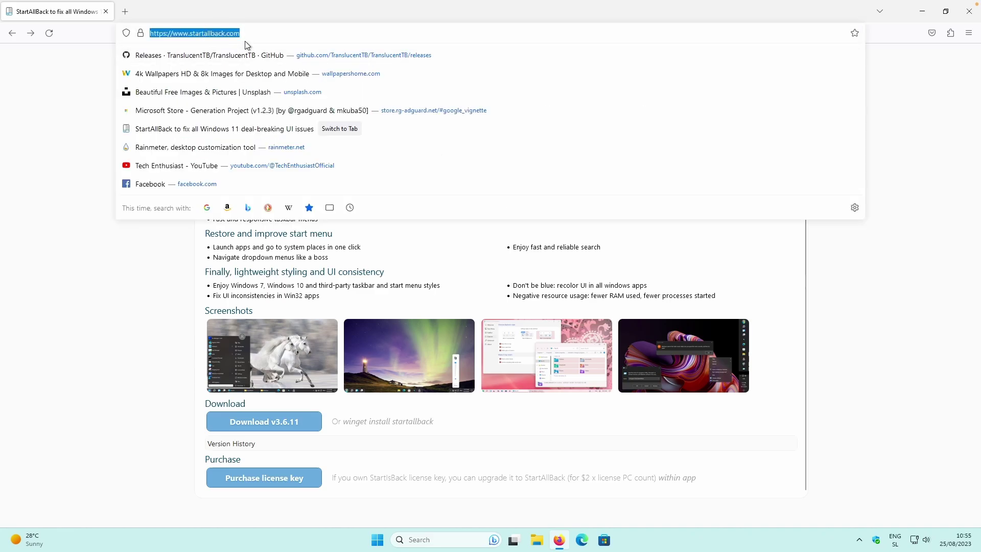
click(67, 196)
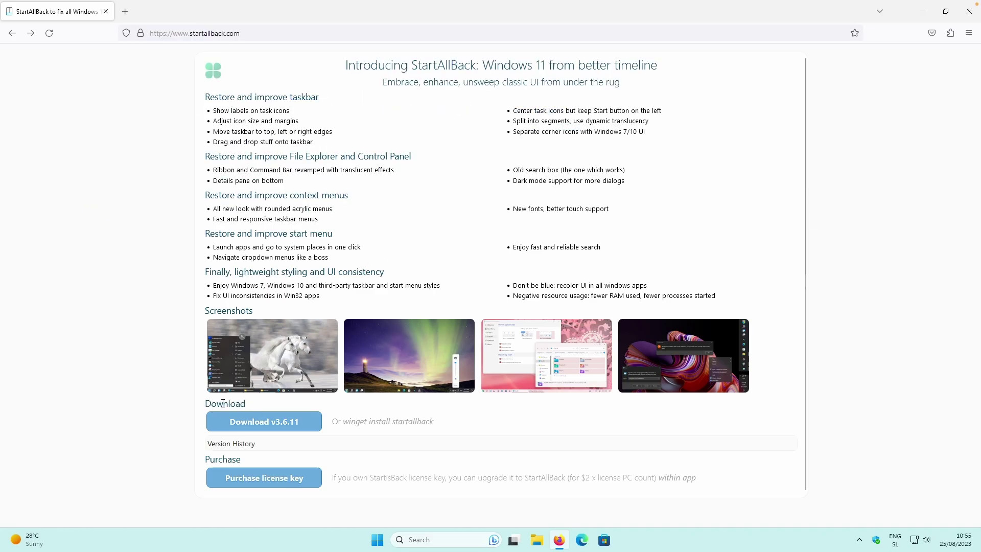
click(267, 422)
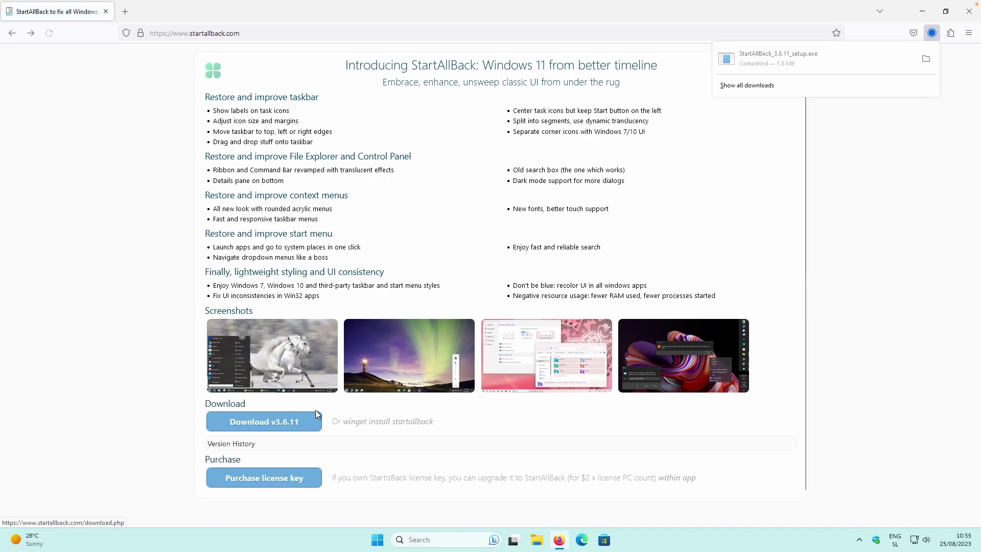
click(821, 59)
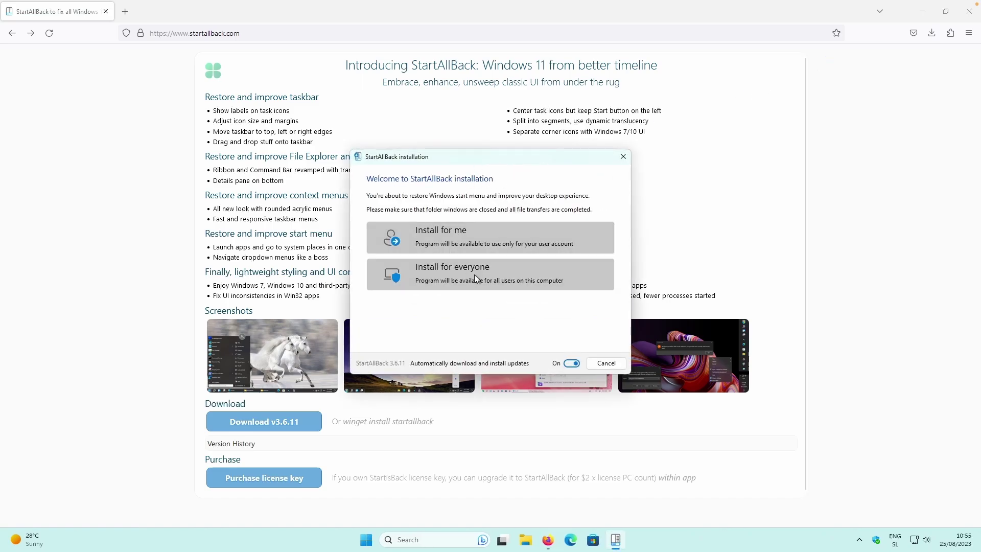
Install StartAllBack for everyone and approve the User Account Control prompt.
click(454, 274)
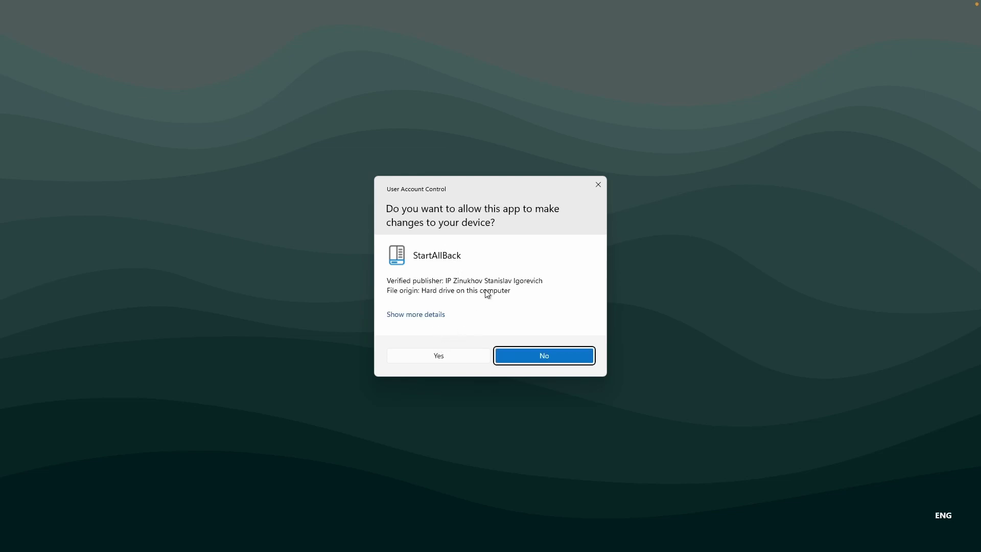
click(446, 354)
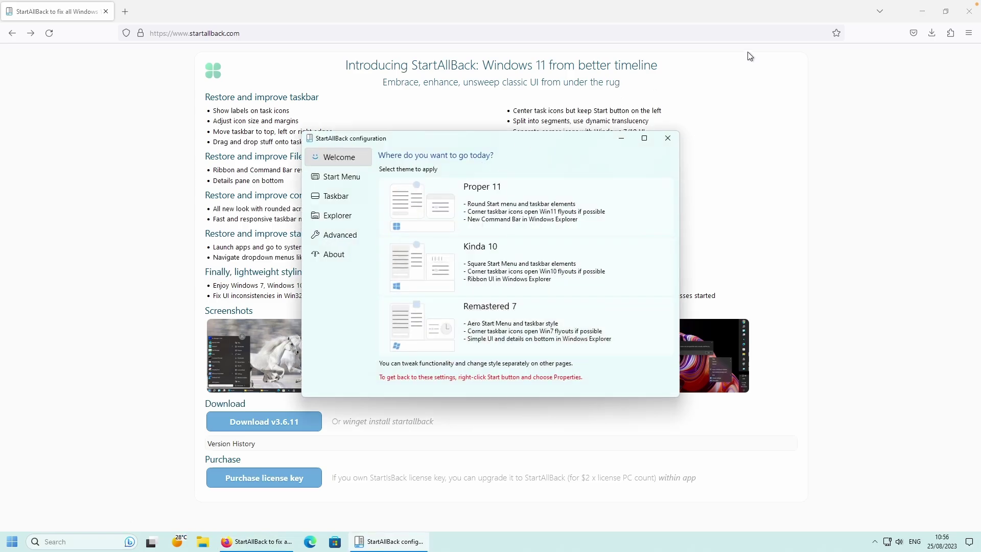
Minimize Firefox and open the new classic Start menu twice to preview it.
click(923, 11)
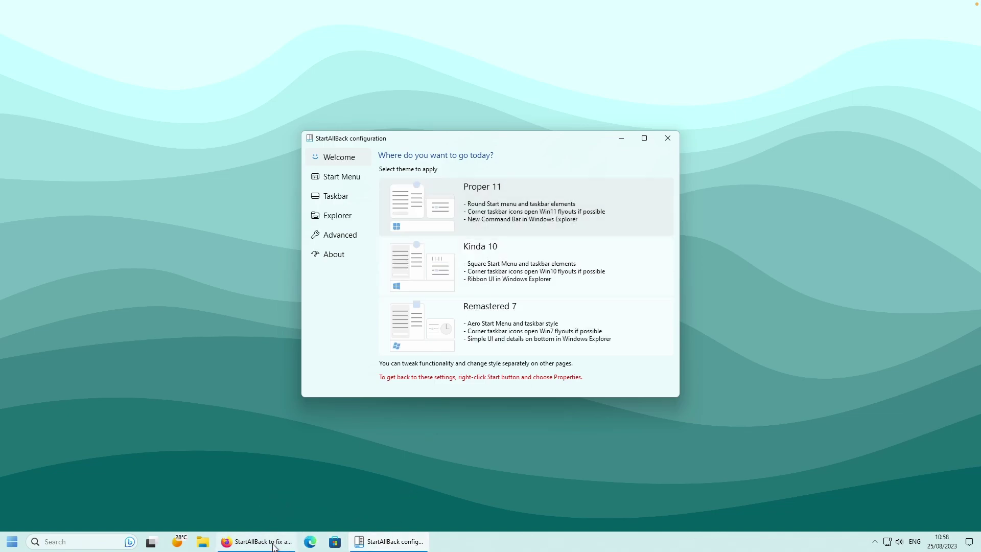
click(12, 541)
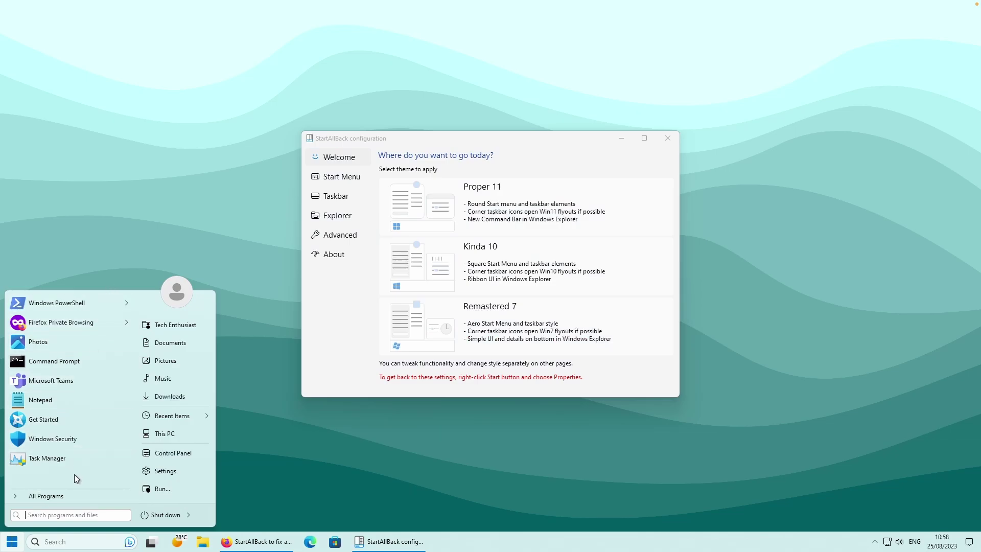
click(485, 159)
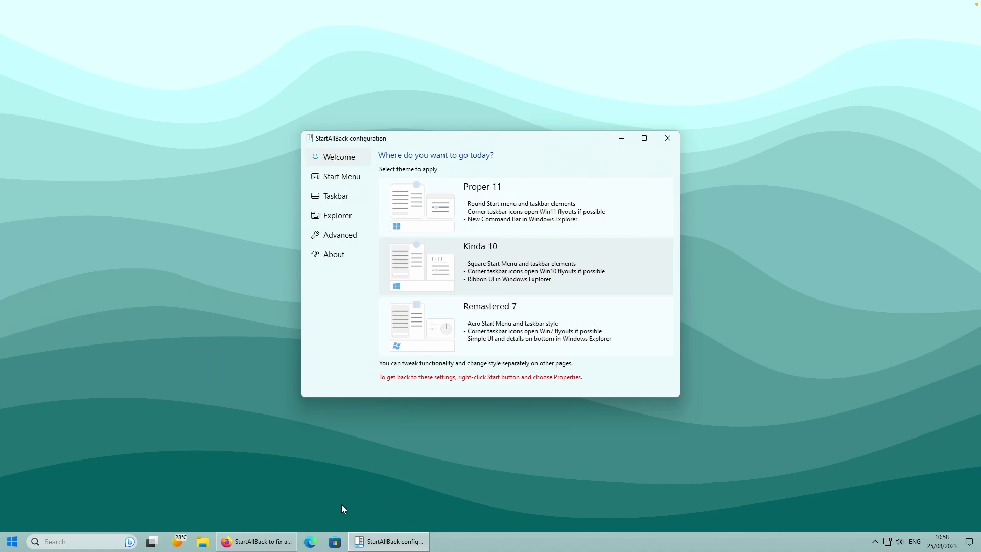
mouse_move(257, 548)
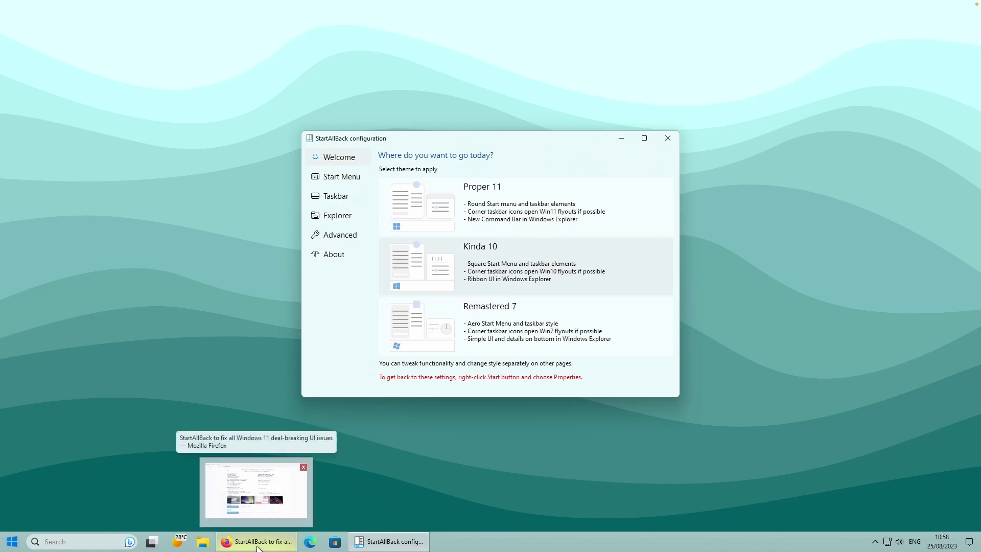
click(11, 541)
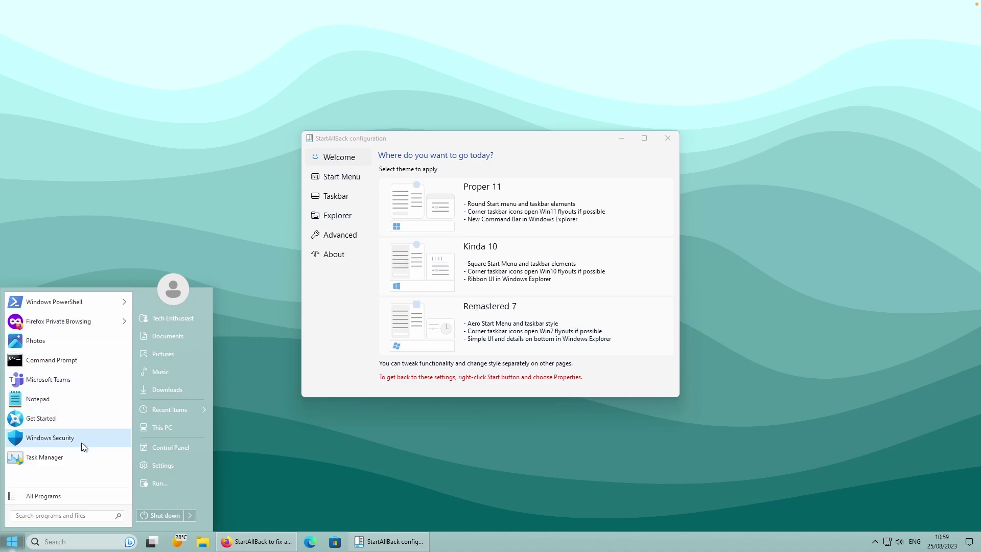
click(335, 311)
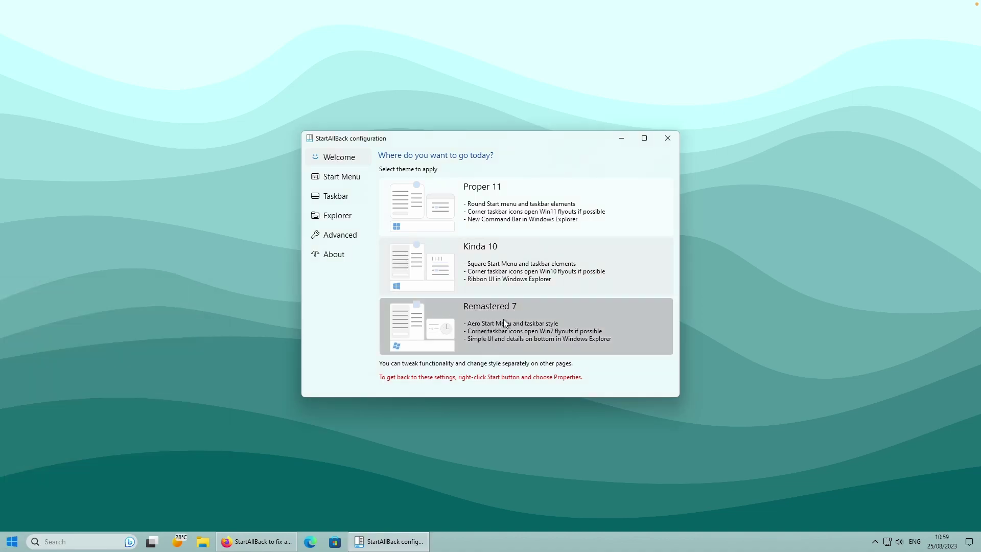
Apply Remastered 7, inspect its Windows 7-style Start menu, then switch back to Kinda 10.
click(503, 319)
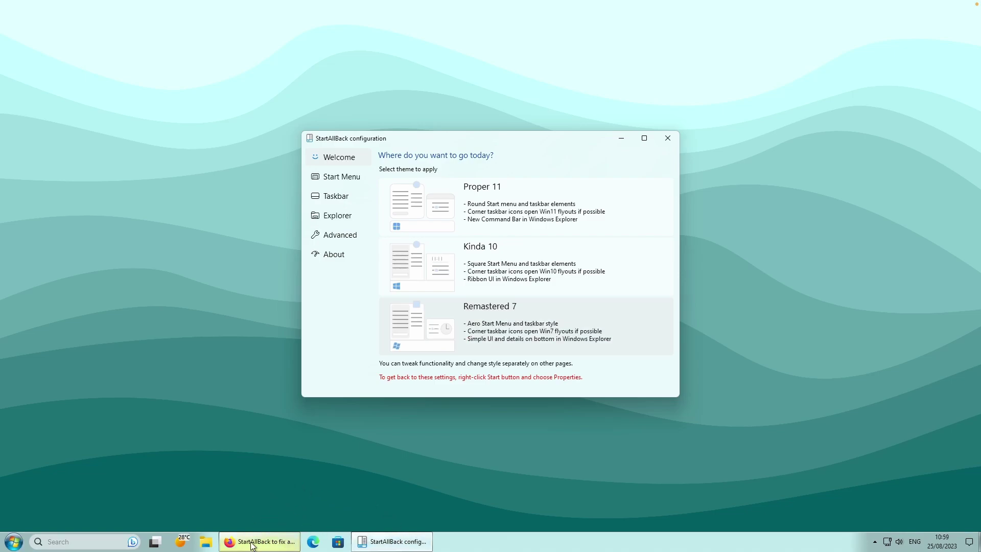
mouse_move(252, 546)
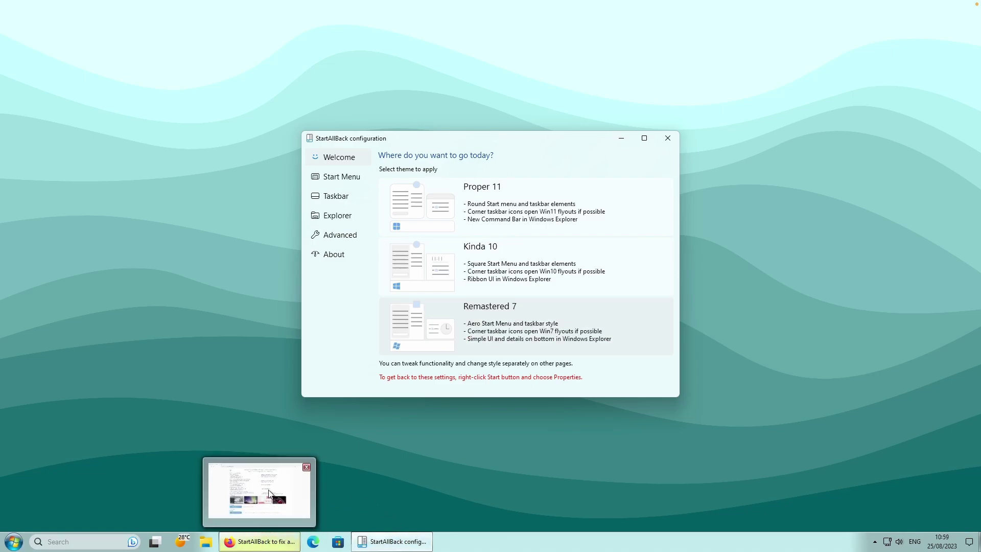
mouse_move(258, 489)
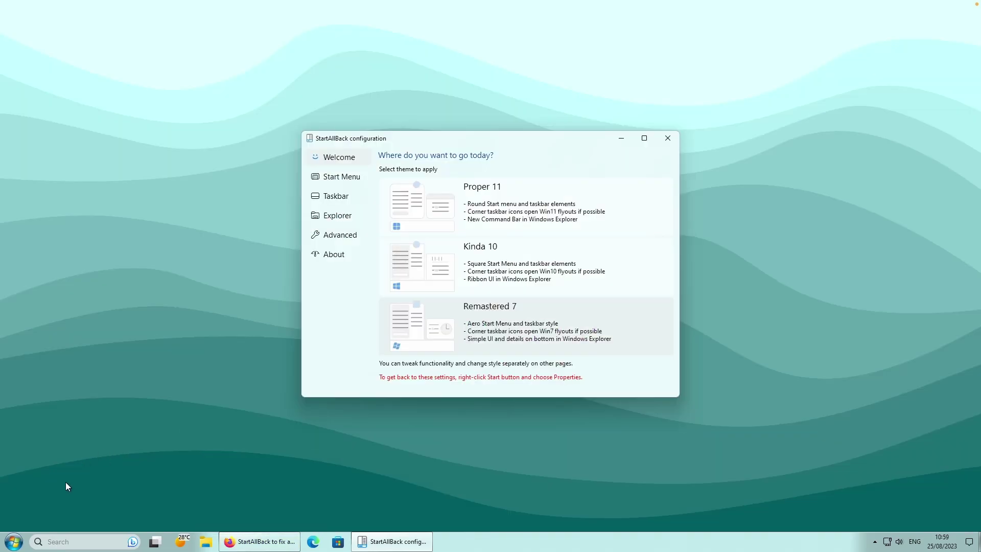
click(14, 542)
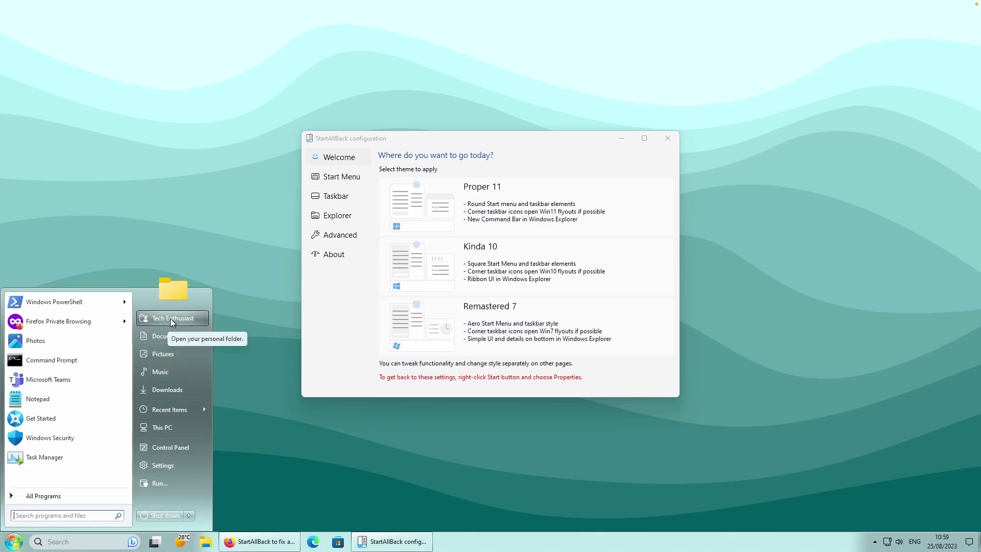
click(327, 304)
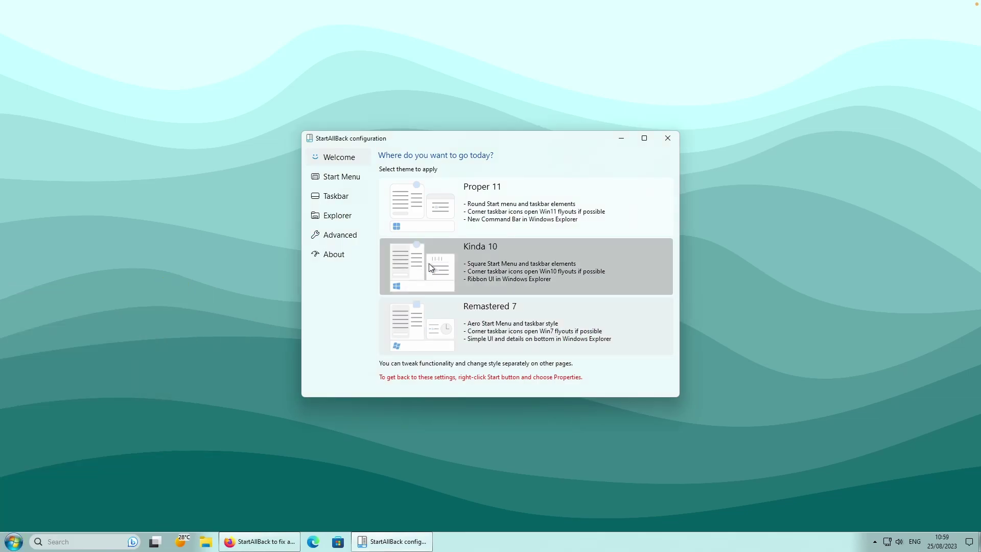
click(509, 262)
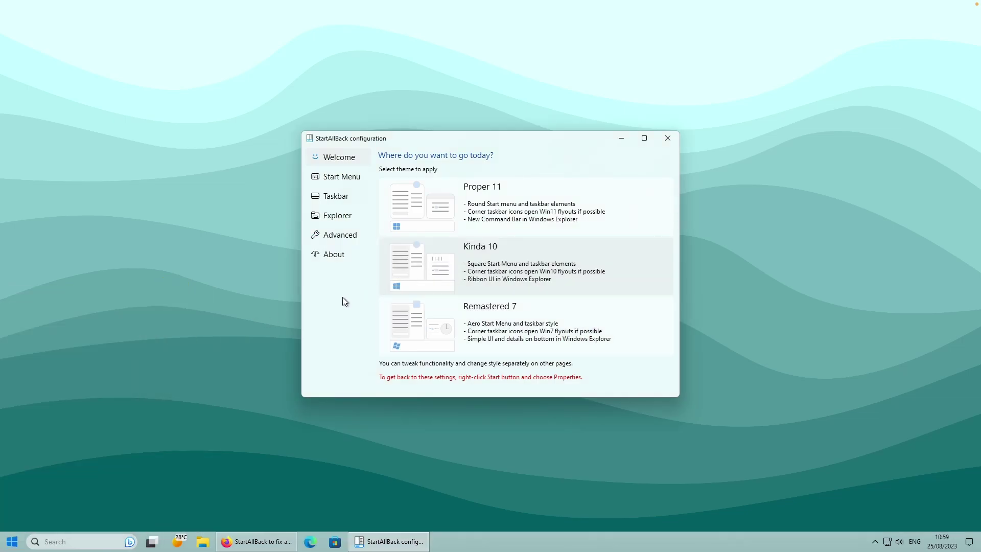
Review the Start Menu page options, leaving the visual style on Plain8.
click(351, 180)
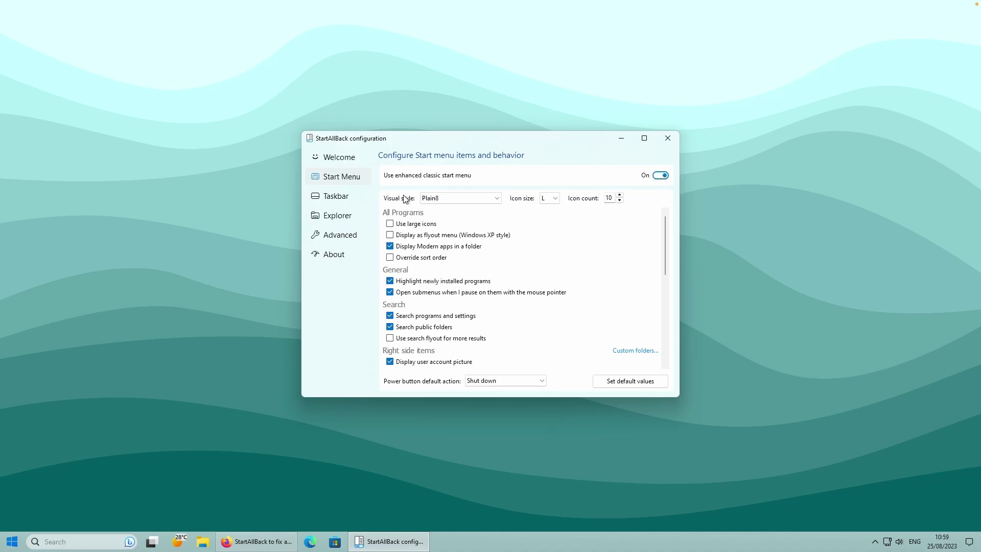
click(436, 200)
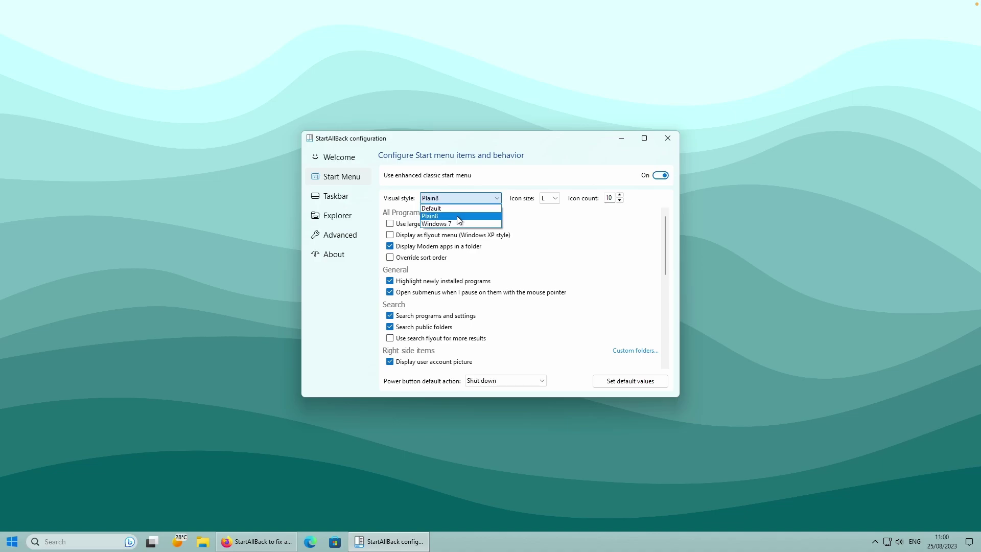
click(511, 178)
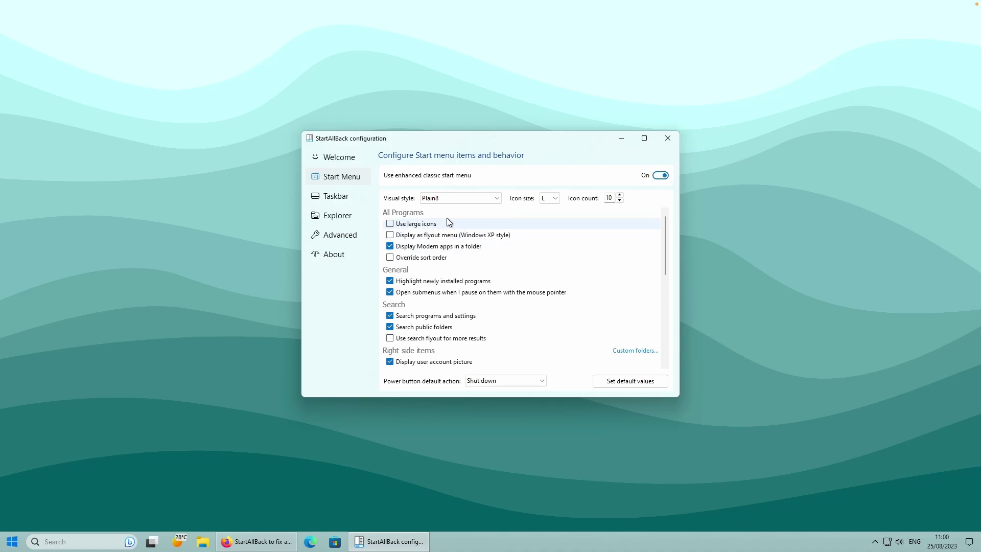
scroll(460, 227, down, 6)
scroll(473, 281, up, 8)
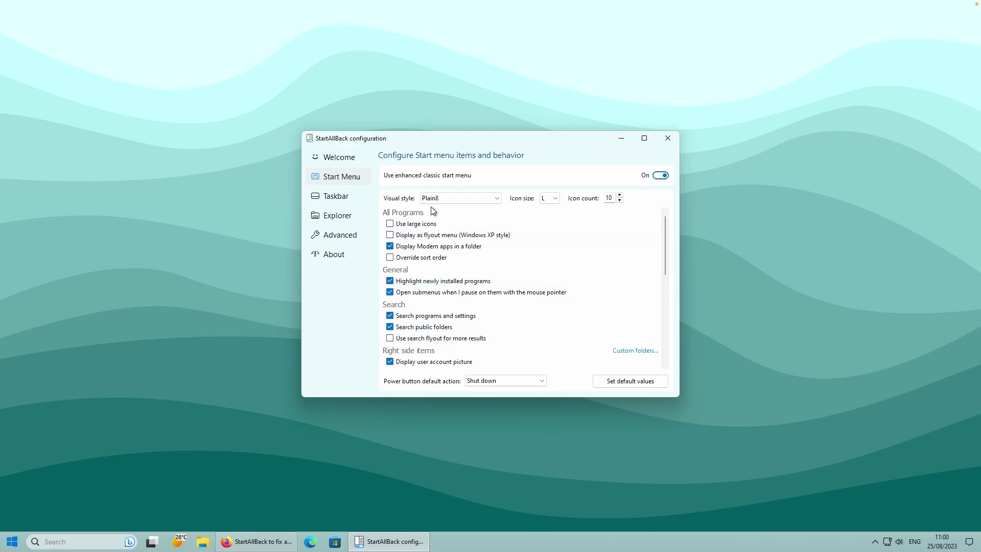
click(352, 196)
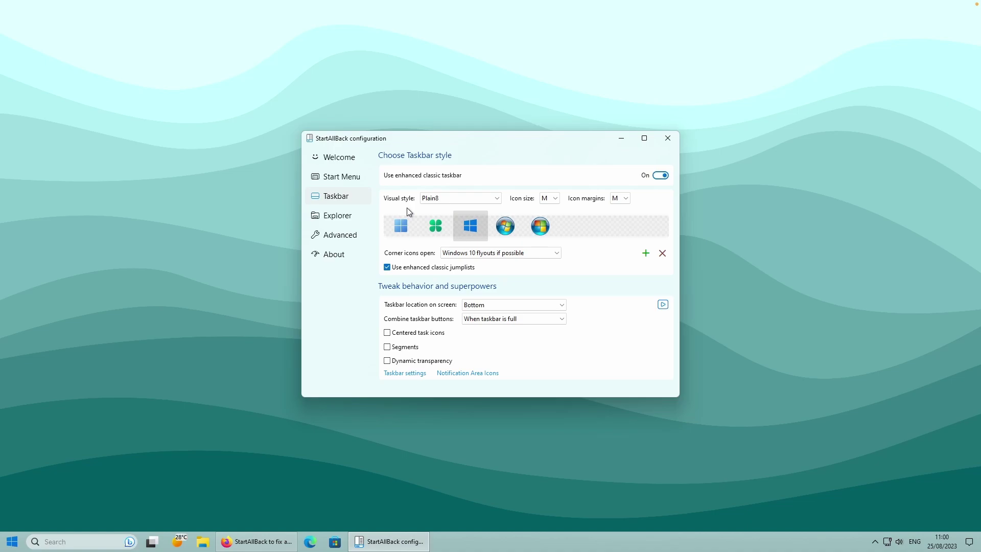
Preview Windows 11, clover and Windows 7 orb taskbar styles, settle on Windows 10, check the calendar.
click(402, 225)
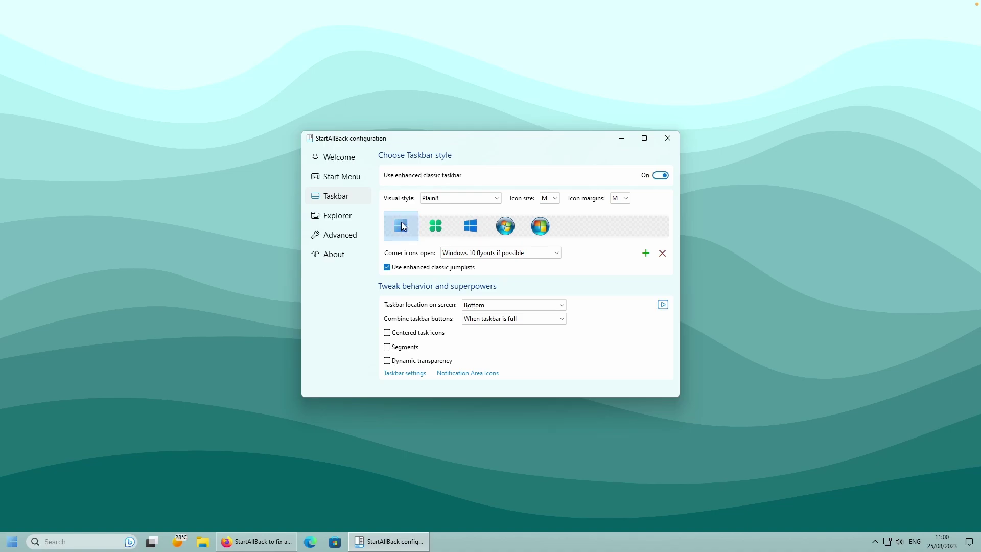
click(13, 541)
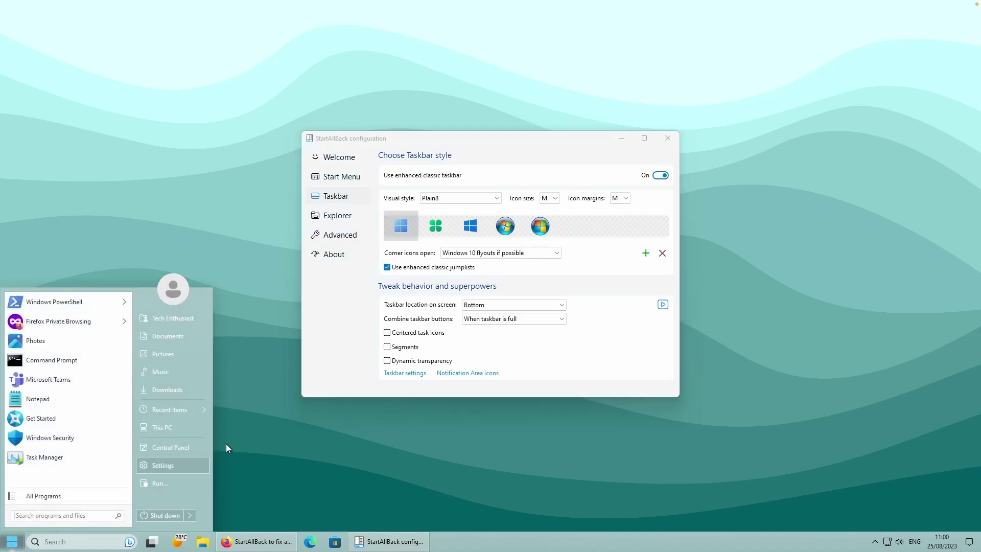
click(442, 228)
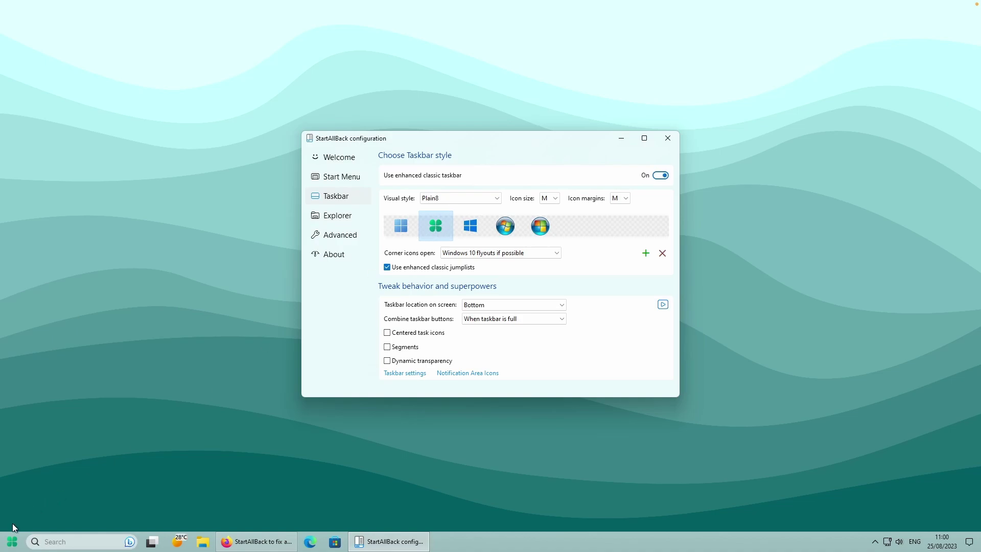
click(13, 541)
click(470, 234)
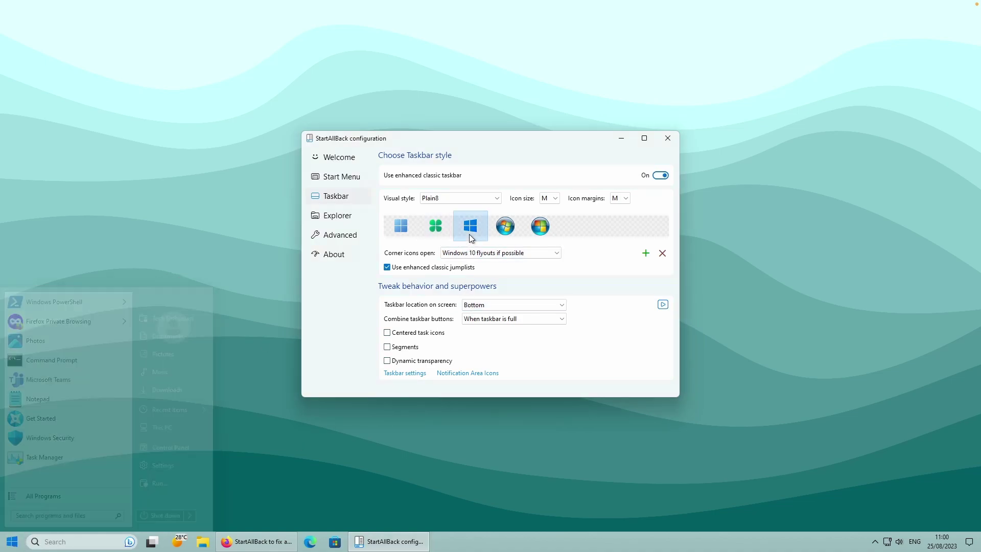
click(505, 230)
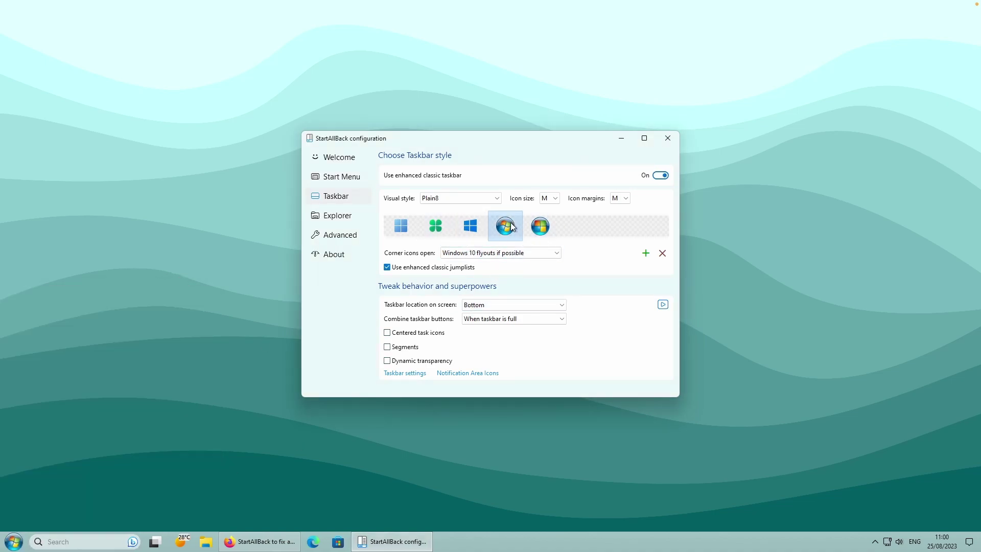
click(13, 541)
click(470, 226)
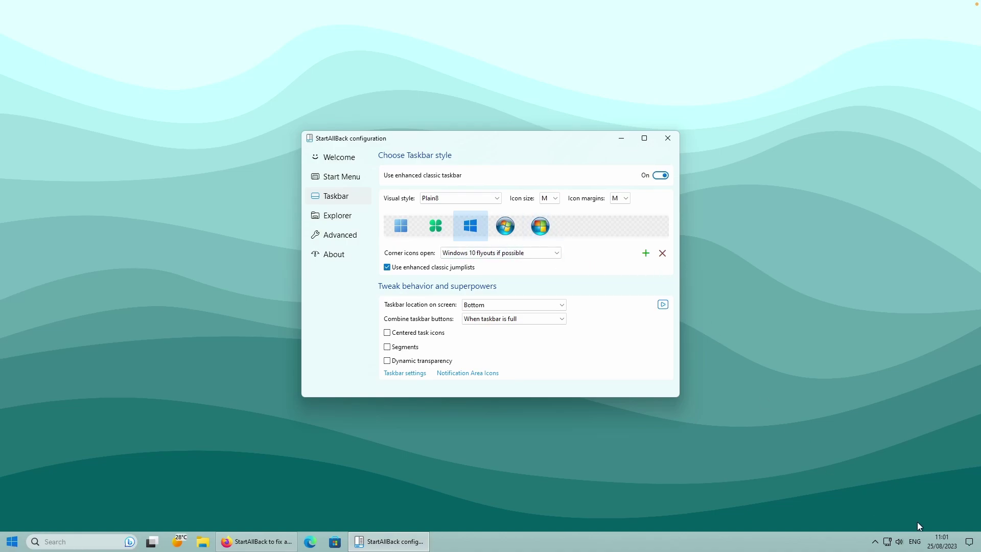
click(942, 541)
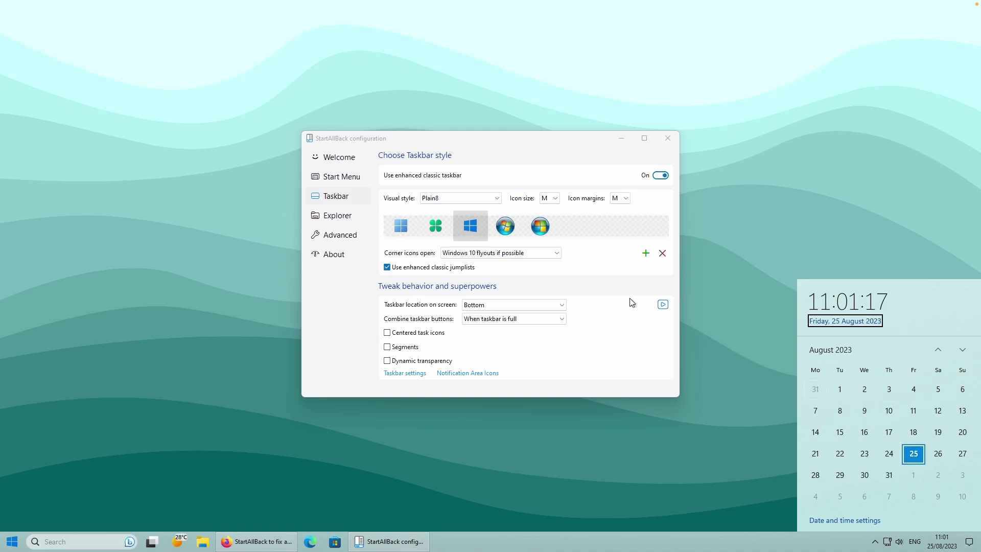
Switch corner icon flyouts to the Windows 11 style and preview the notification centre.
click(513, 257)
click(493, 264)
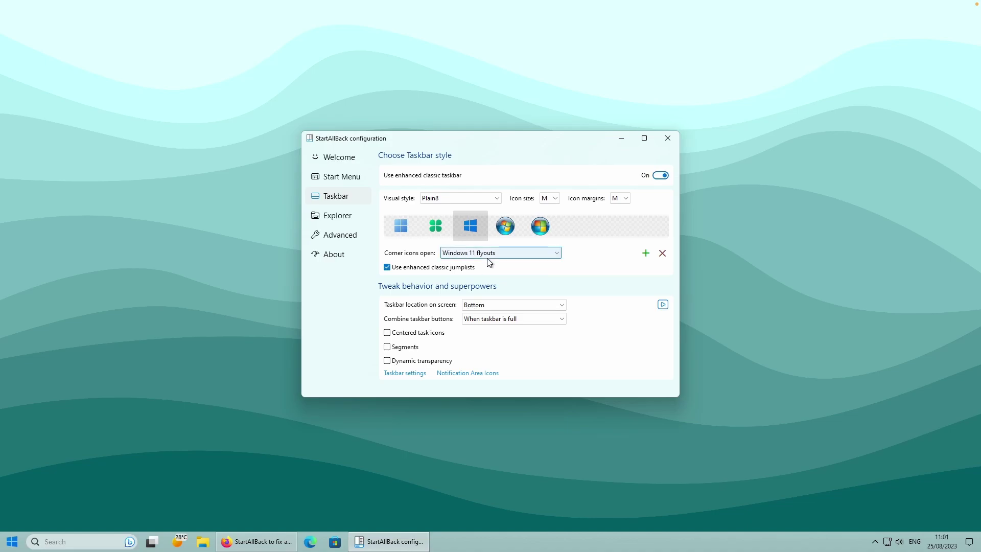
click(969, 542)
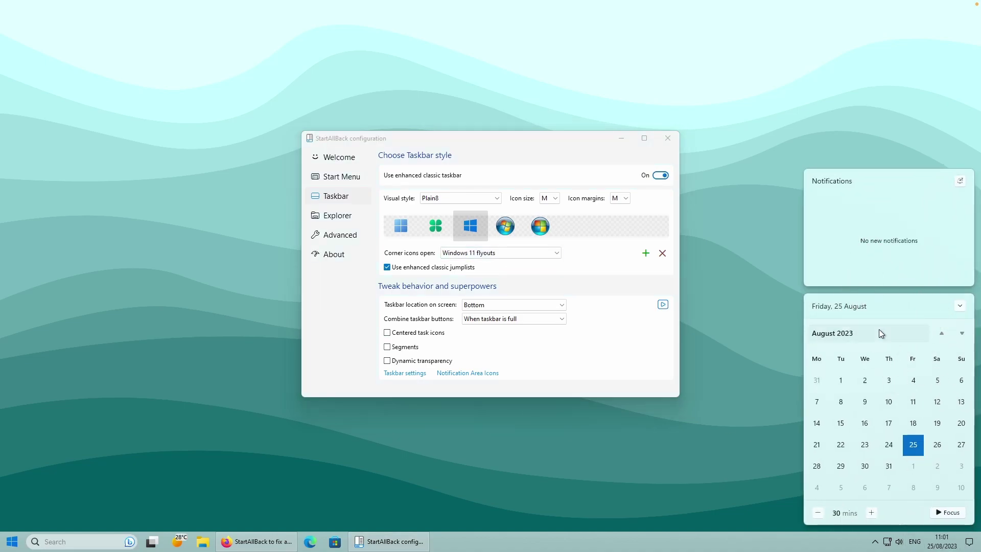
scroll(521, 255, up, 1)
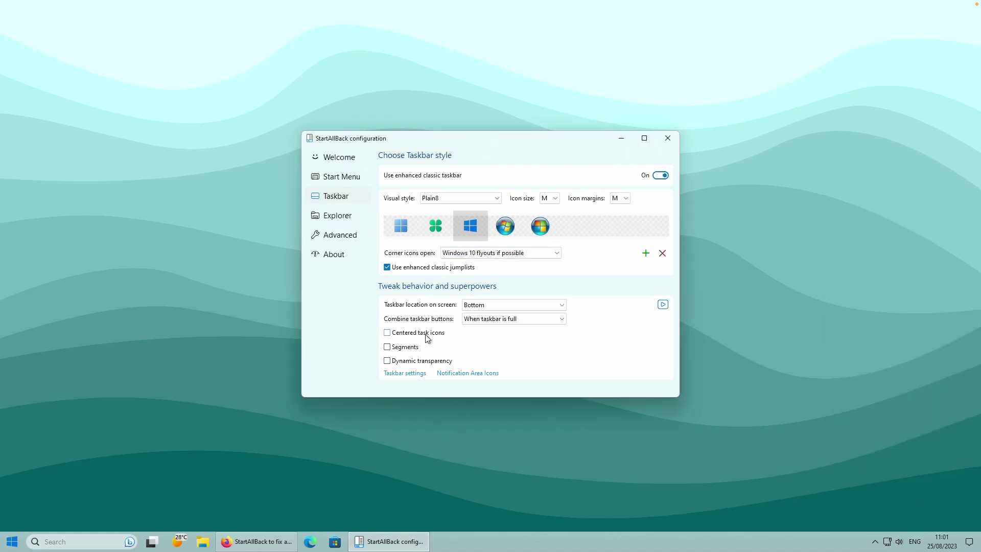
Try then revert centering, segments and transparency; set taskbar buttons to 'Always, hide labels'.
click(403, 335)
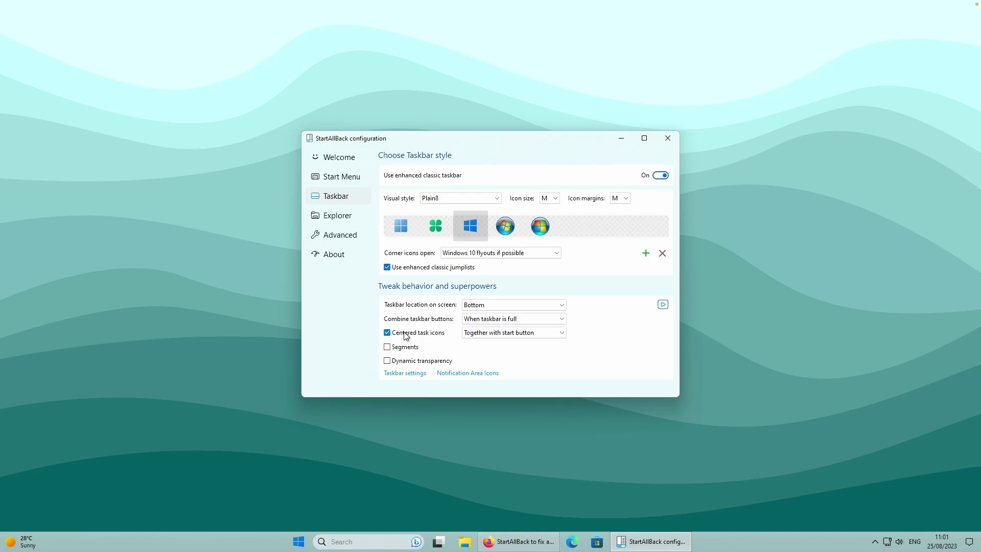
click(388, 334)
click(387, 348)
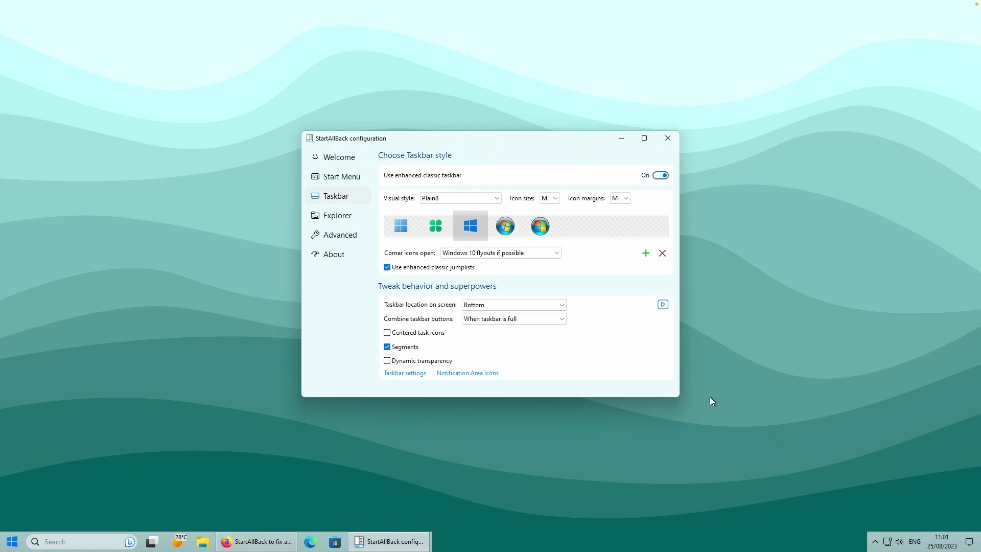
click(395, 348)
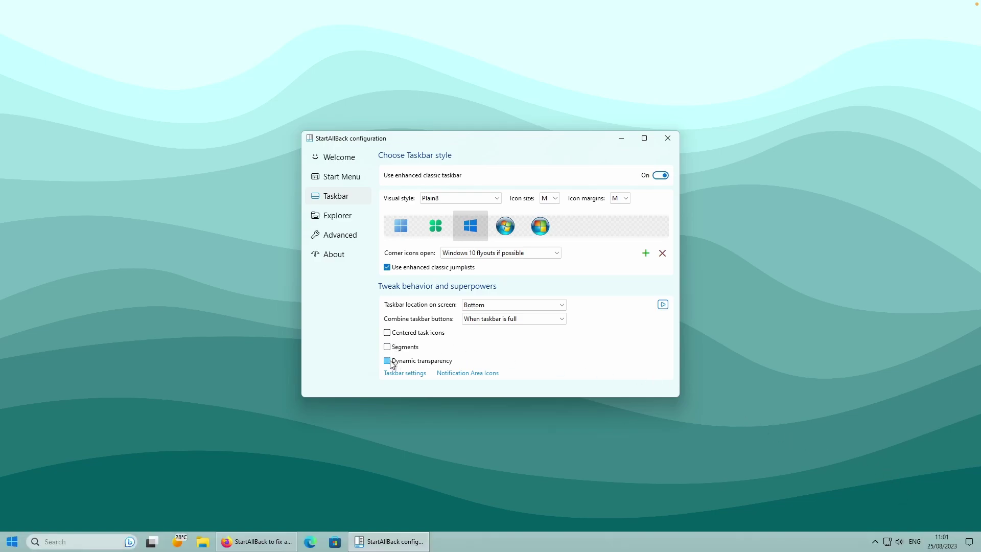
click(391, 361)
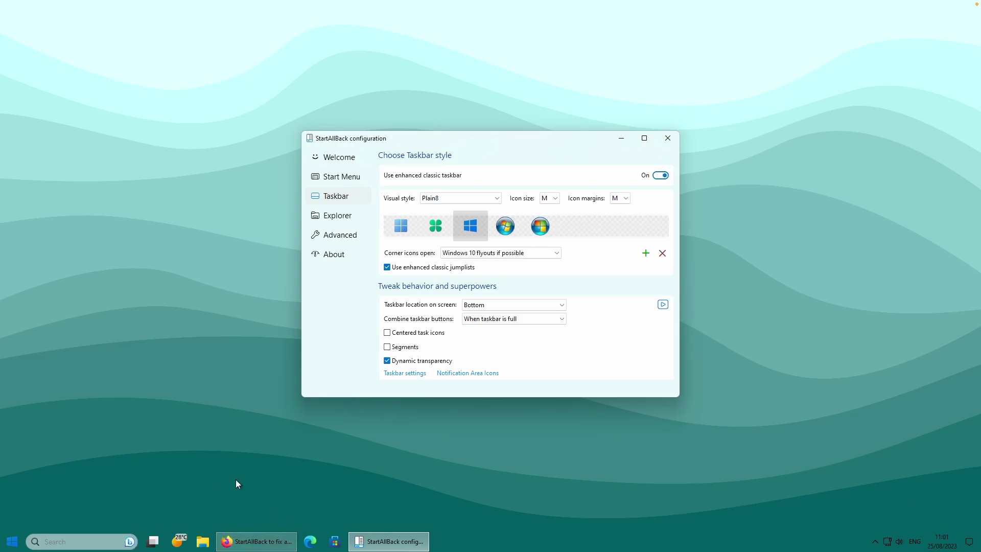
click(391, 361)
click(486, 319)
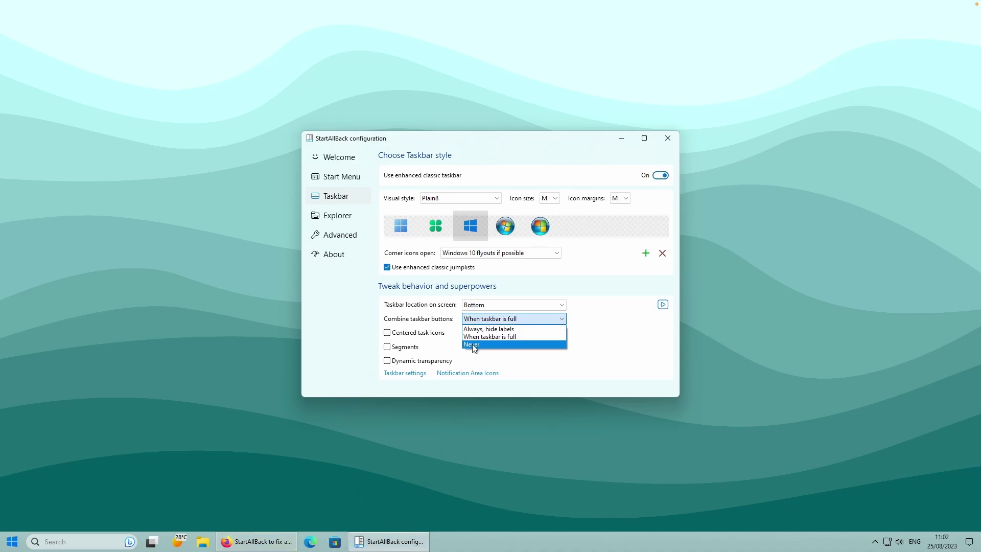
click(482, 330)
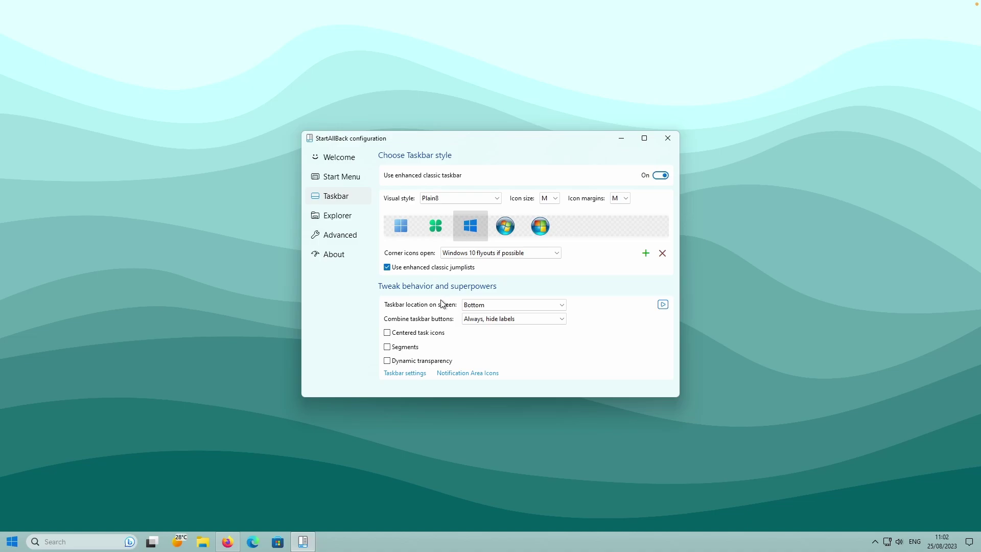
Test right and top taskbar locations, then leave the taskbar at the bottom.
click(476, 306)
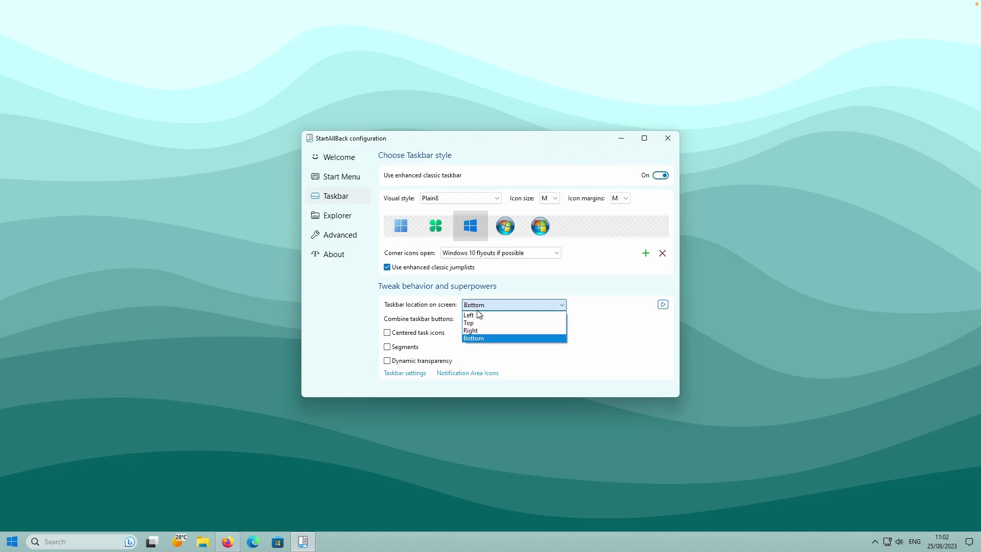
click(500, 333)
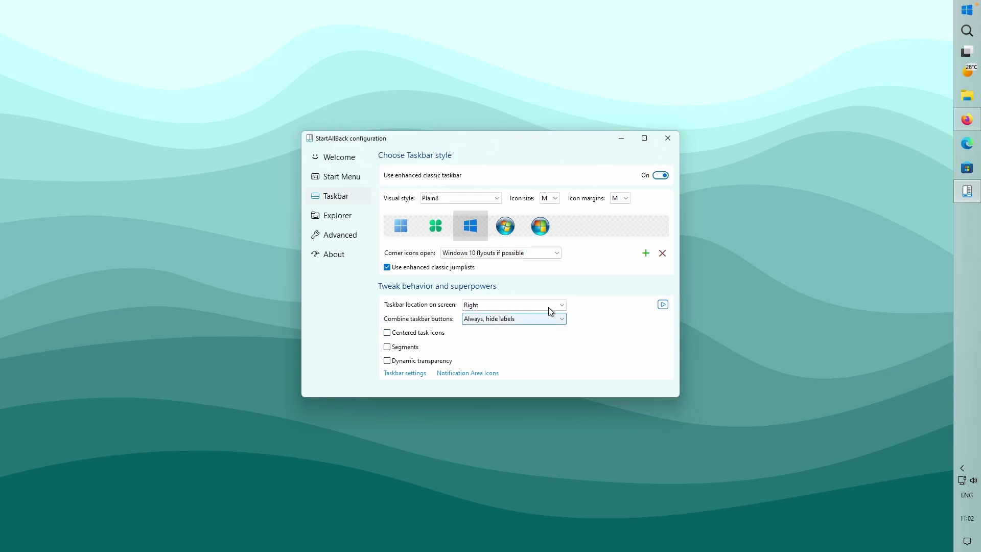
click(474, 305)
click(473, 322)
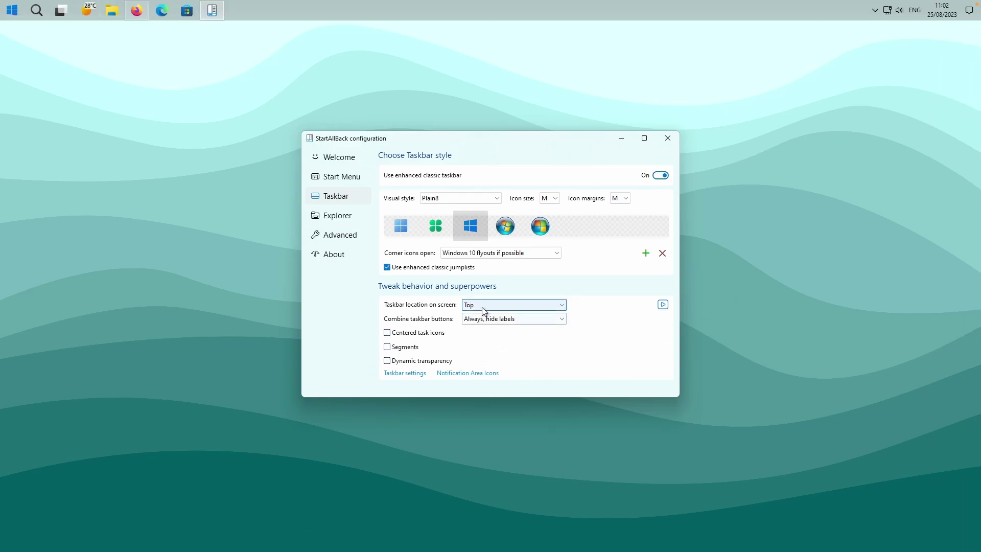
click(484, 307)
click(489, 338)
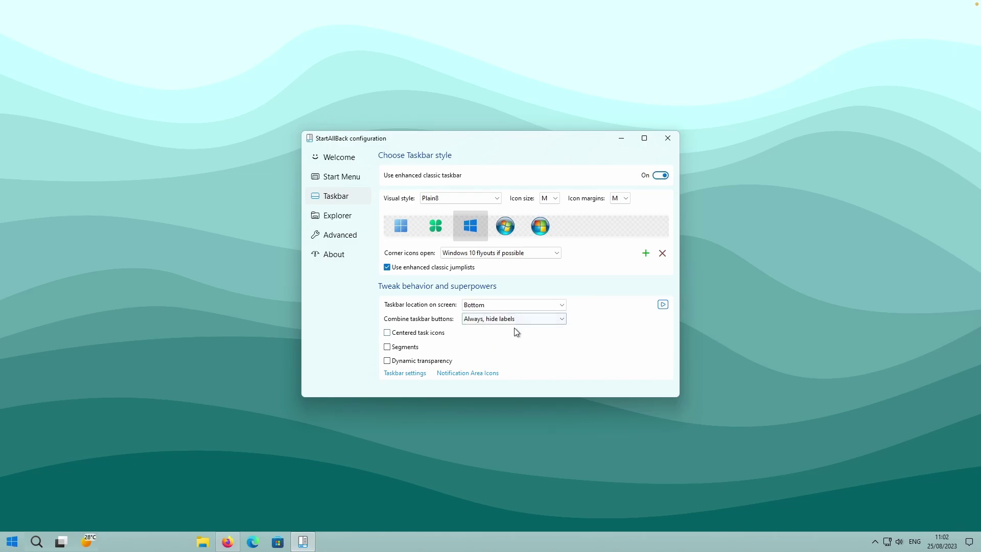
click(337, 215)
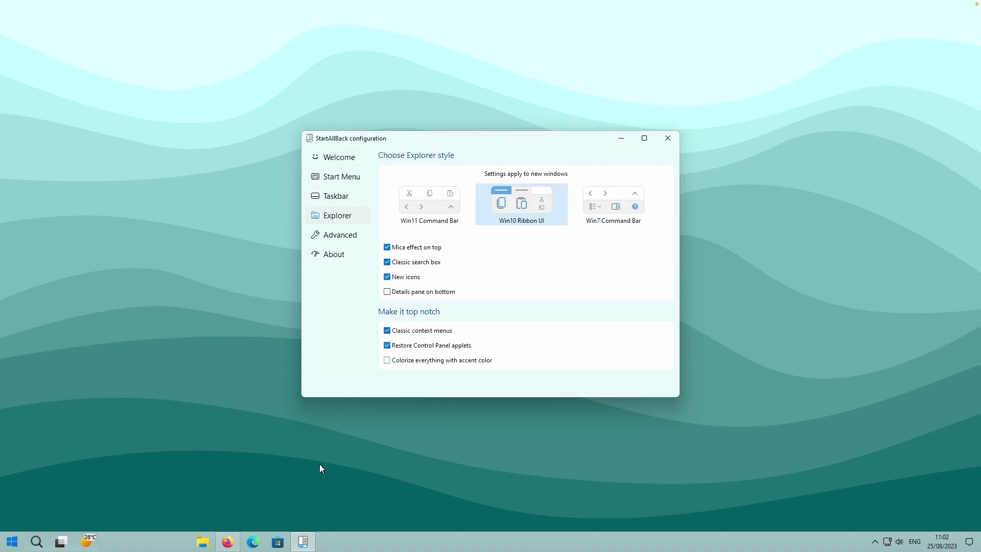
Open This PC in File Explorer to see the Win10 Ribbon UI.
click(210, 542)
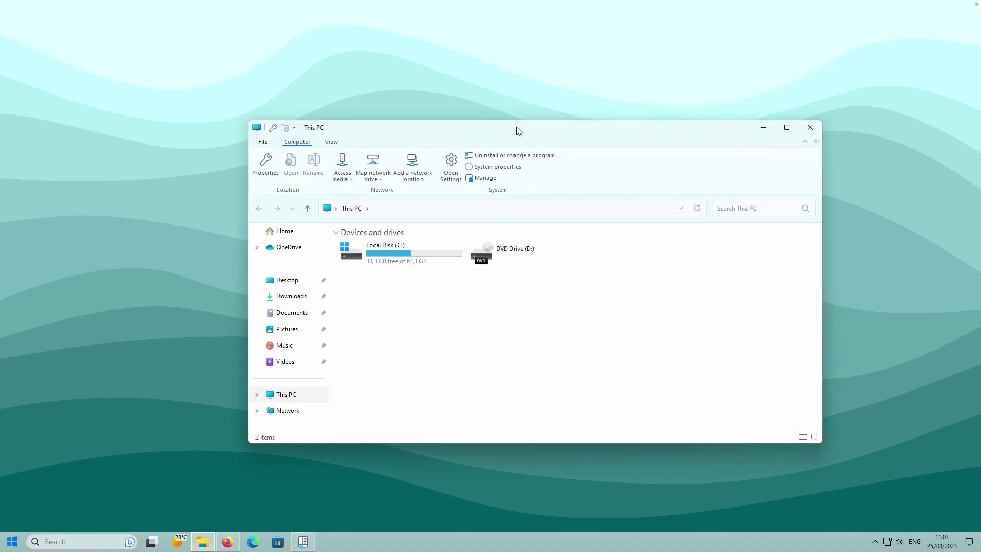
Move and close the This PC window, then go to StartAllBack's Advanced page.
drag(523, 128, 492, 109)
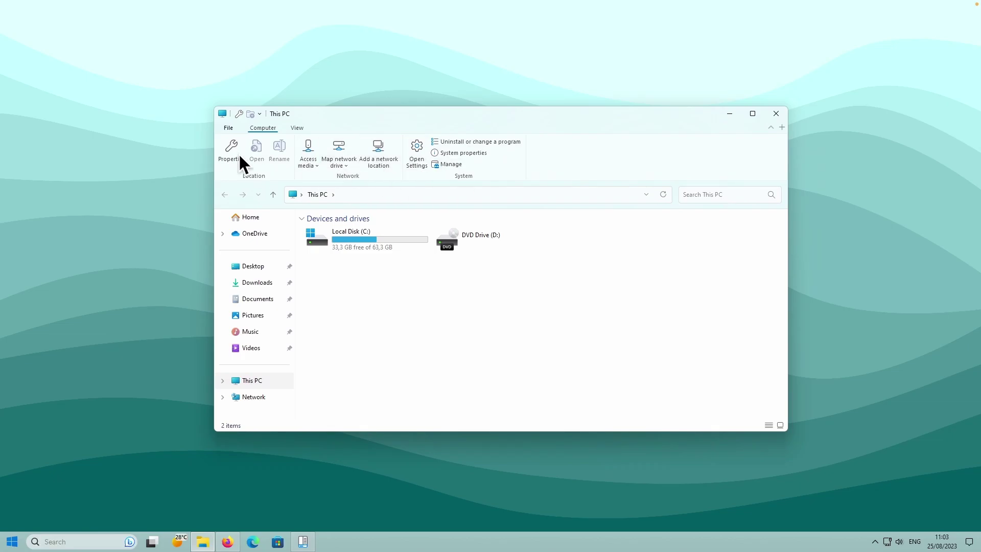
click(785, 119)
click(347, 240)
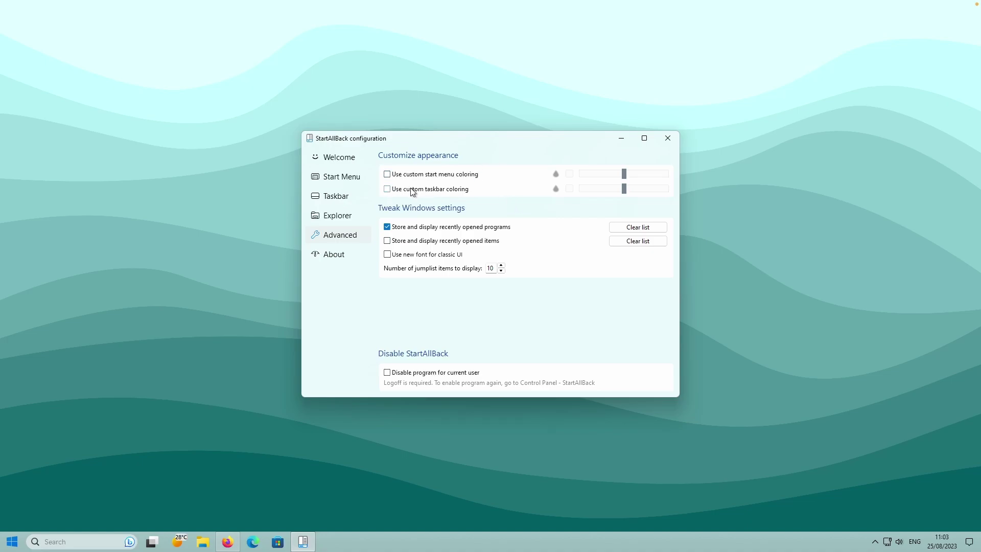
Enable custom taskbar coloring with a clear effect, white colour and maximum opacity.
click(387, 189)
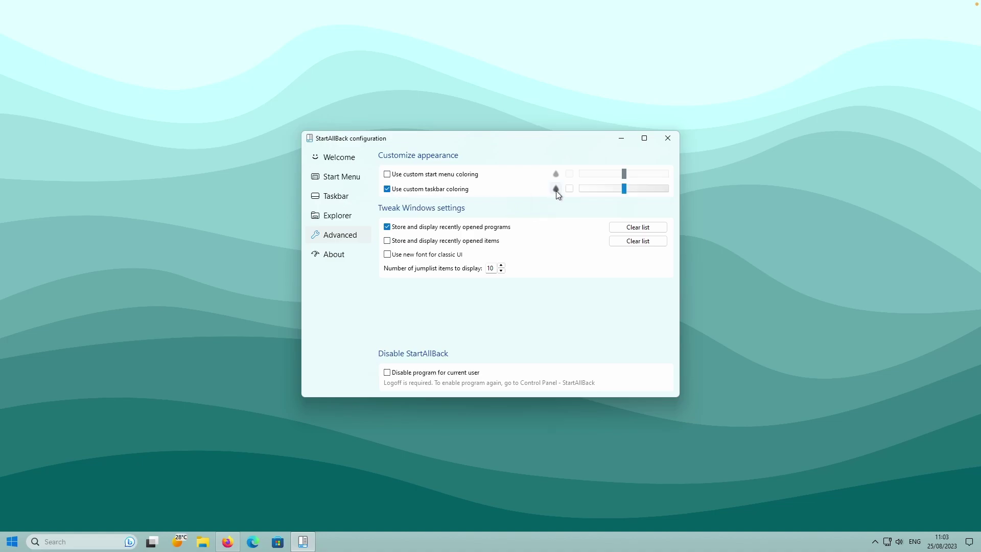
click(556, 190)
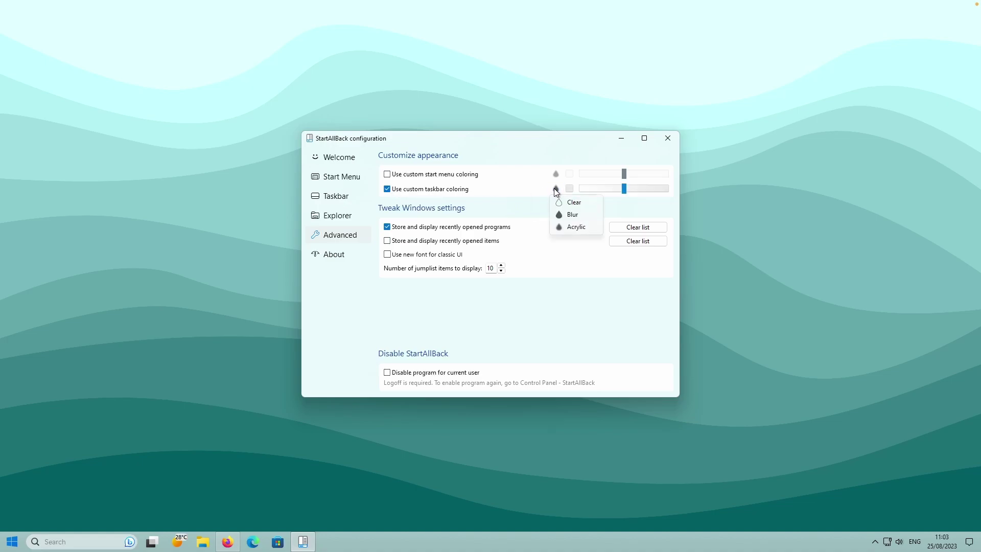
click(583, 204)
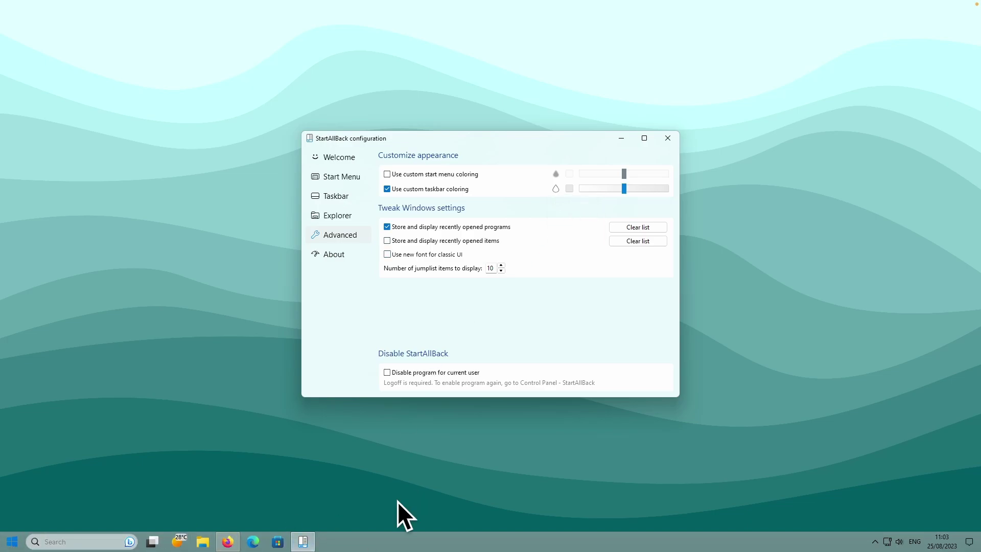
click(569, 189)
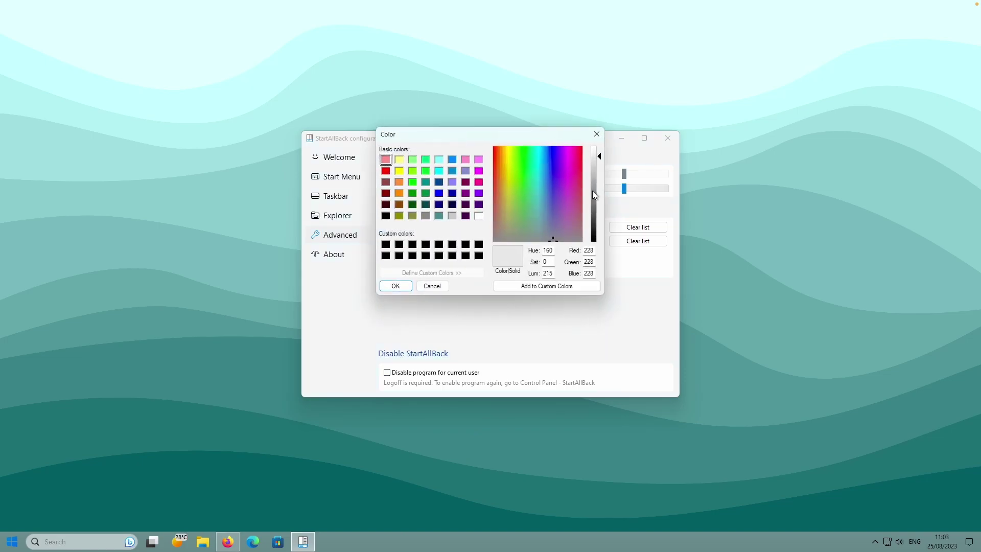
click(478, 216)
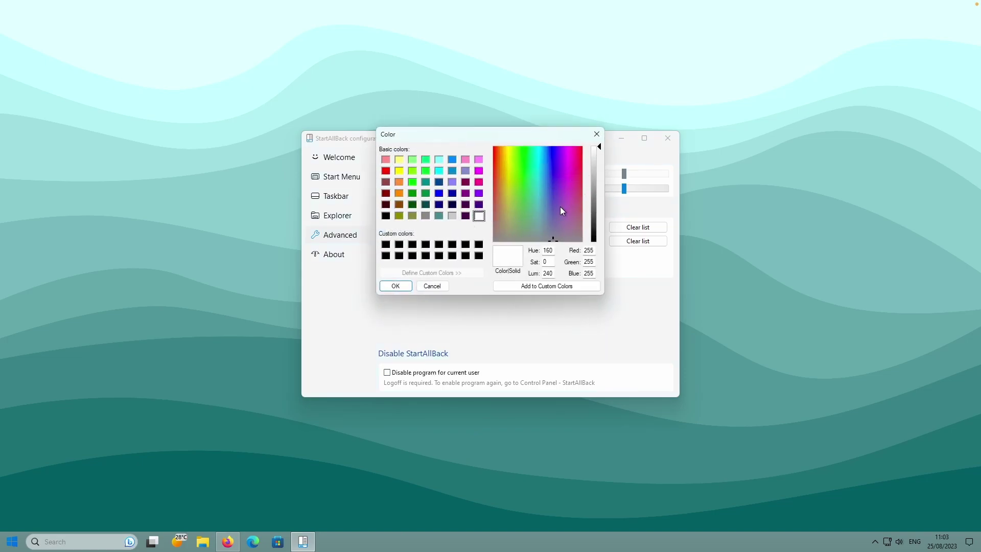
click(397, 285)
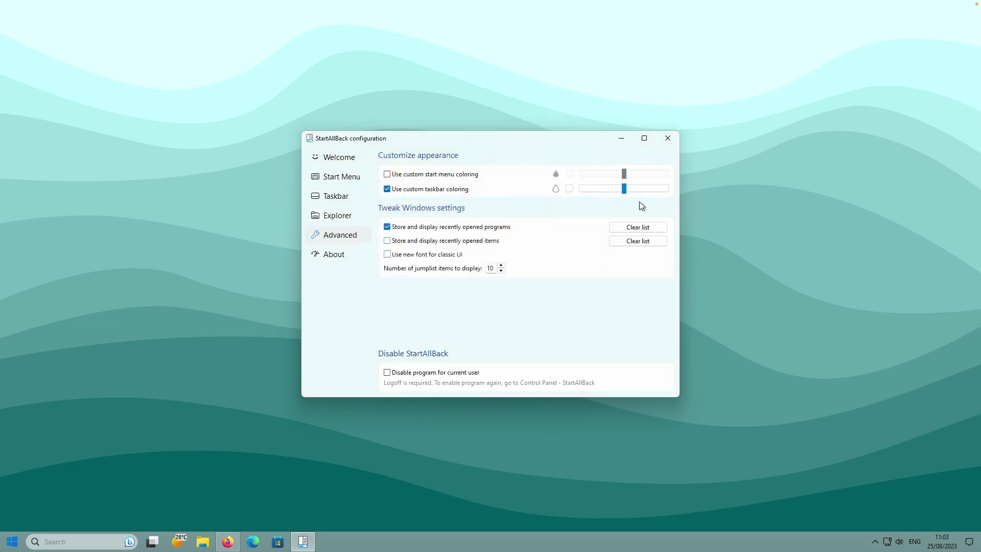
drag(626, 186, 695, 201)
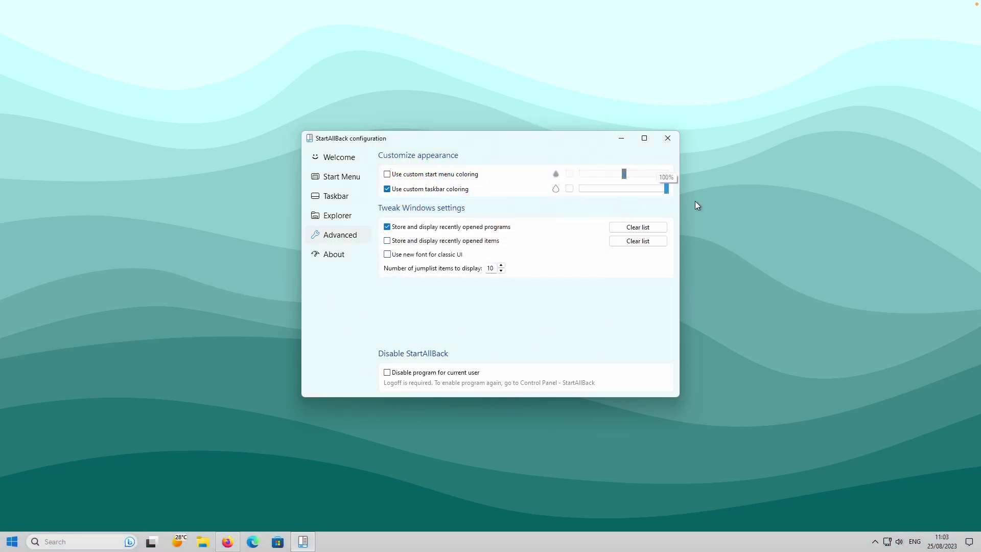
Enable custom Start menu coloring with a Clear background and a light, near-white colour.
click(432, 179)
click(556, 174)
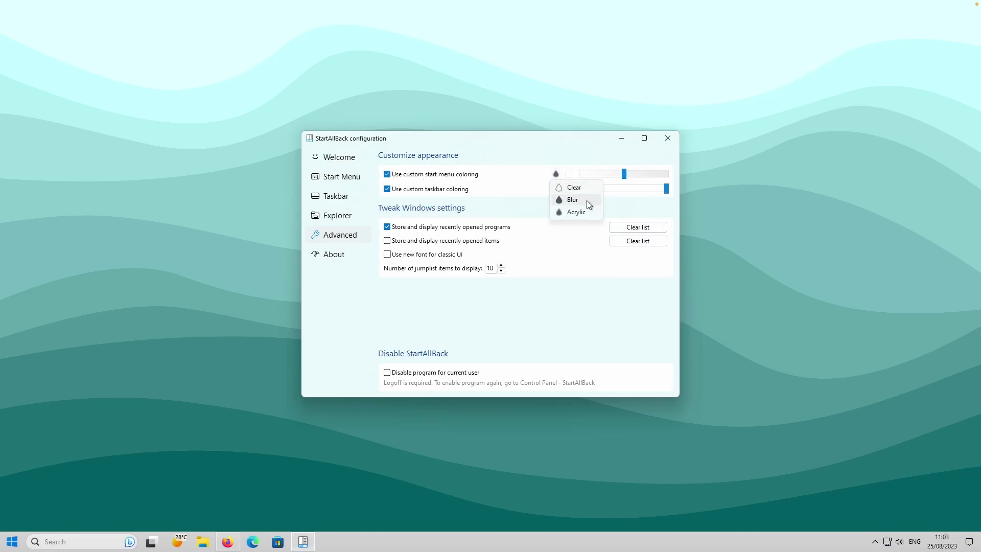
click(578, 187)
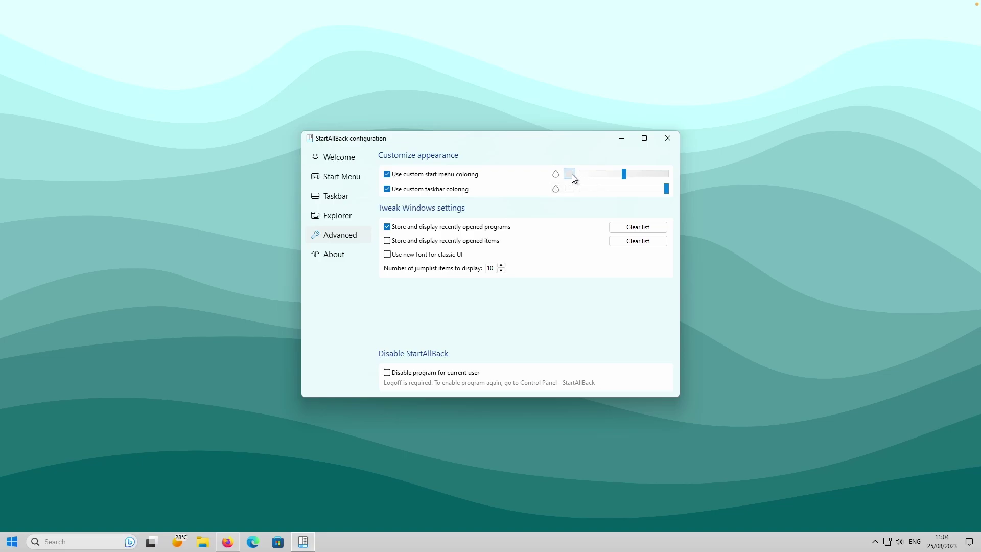
click(570, 174)
mouse_move(601, 160)
mouse_down()
mouse_move(600, 148)
mouse_move(595, 174)
mouse_up()
click(400, 285)
Raise the Start menu tint opacity, preview it, and enable the new font for classic UI.
click(12, 541)
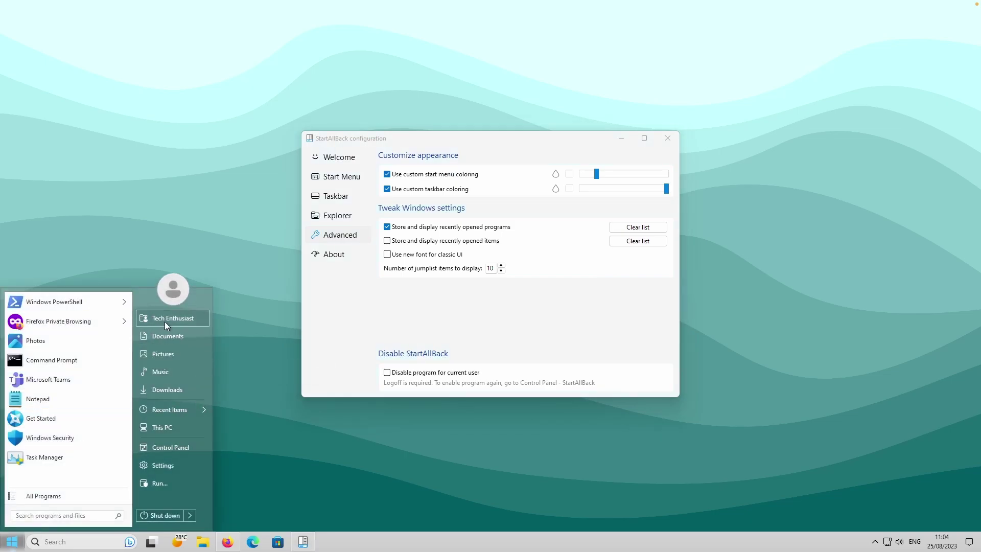
drag(596, 174, 618, 173)
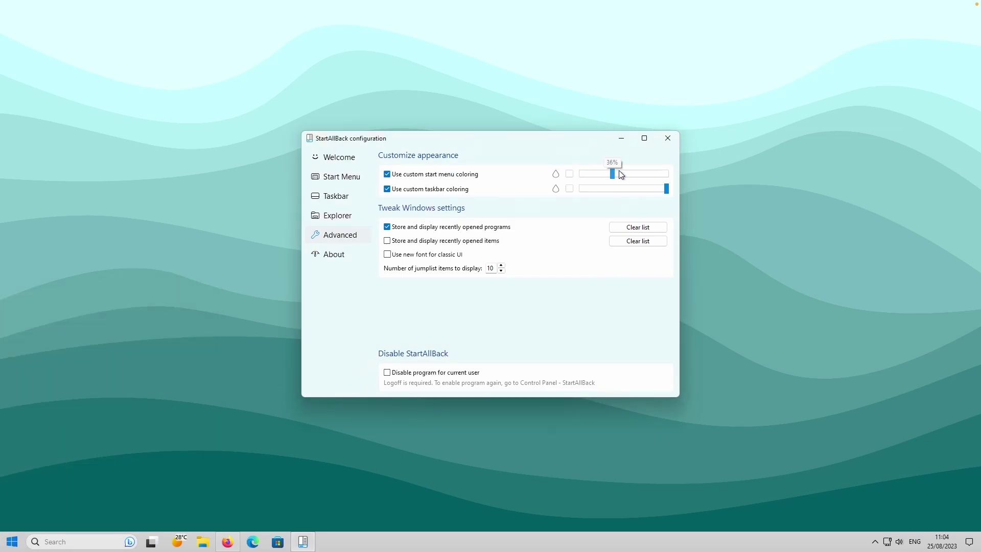
click(12, 542)
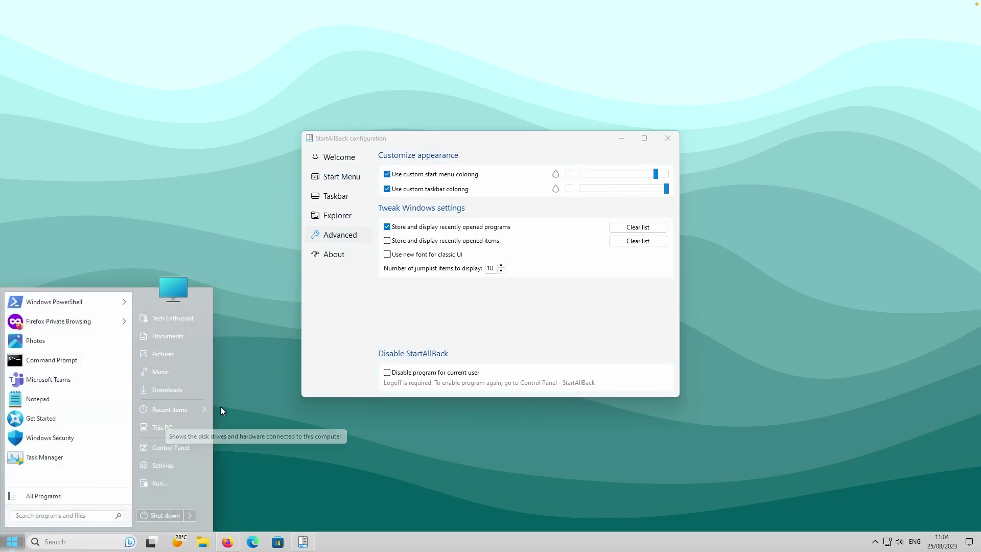
click(425, 316)
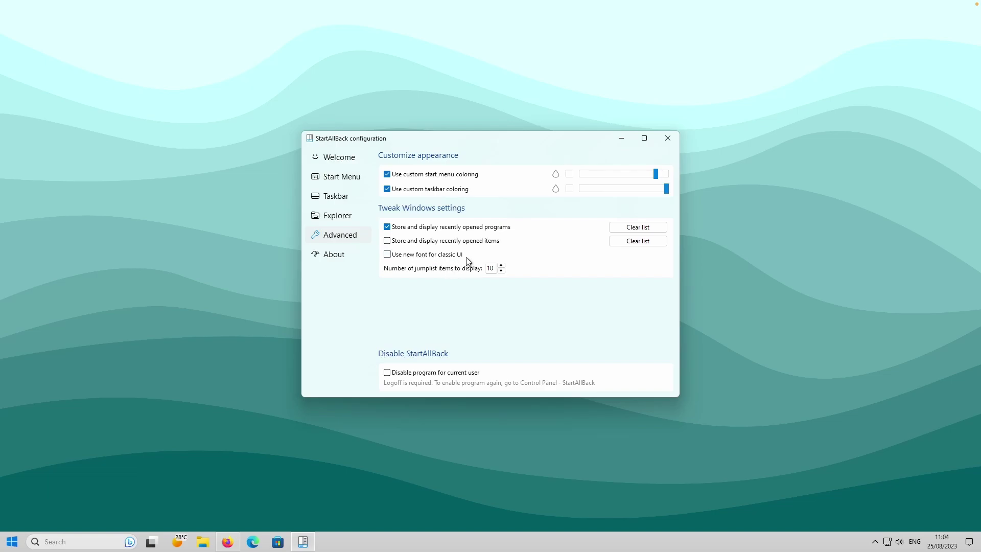
click(387, 255)
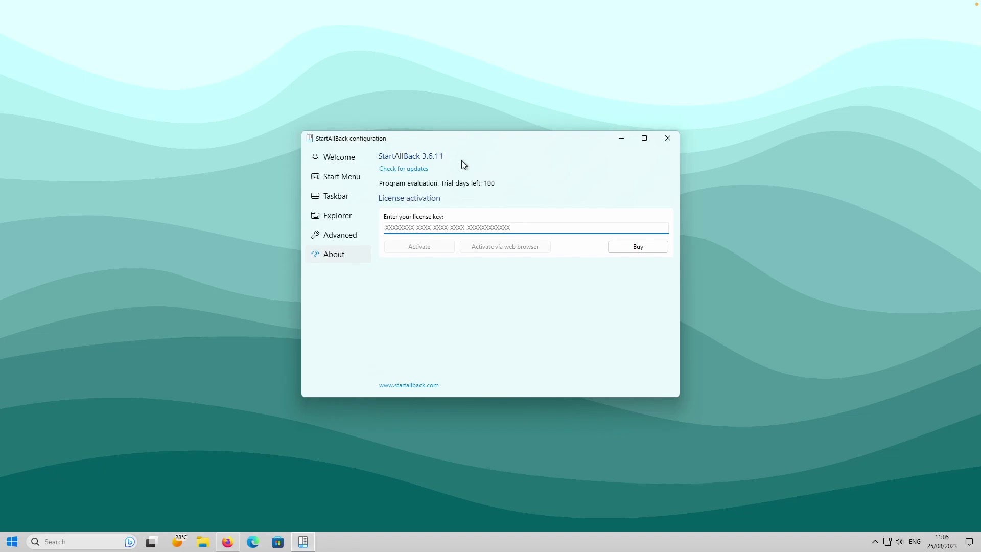
Bring the startallback.com page in Firefox to the front from the taskbar.
click(227, 542)
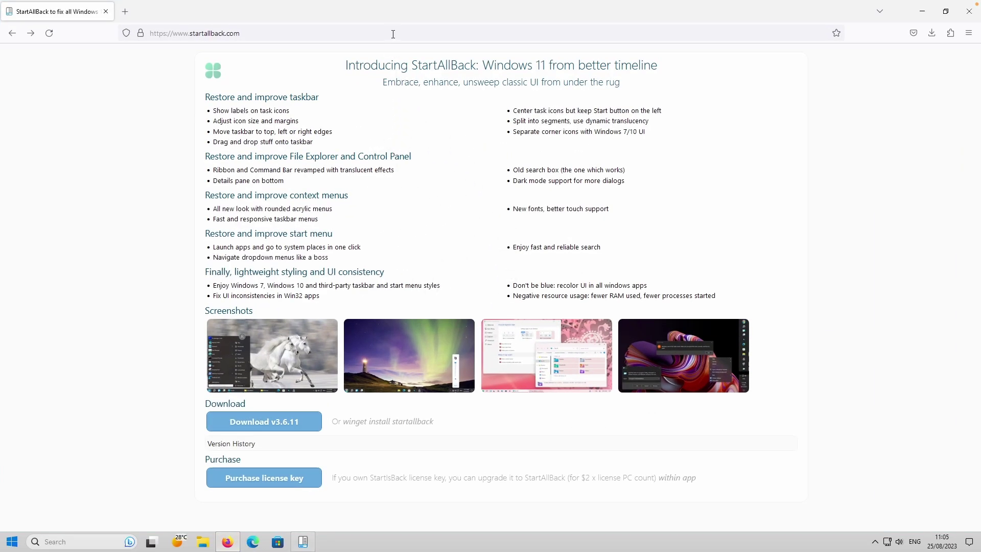
Switch between StartAllBack and Firefox, then minimize Firefox to leave the About page visible.
click(303, 541)
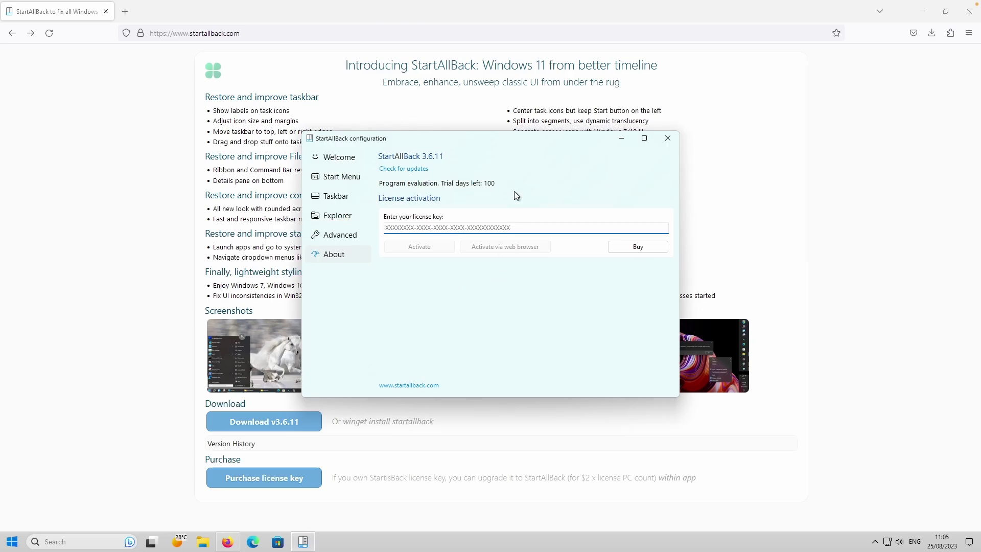
click(922, 11)
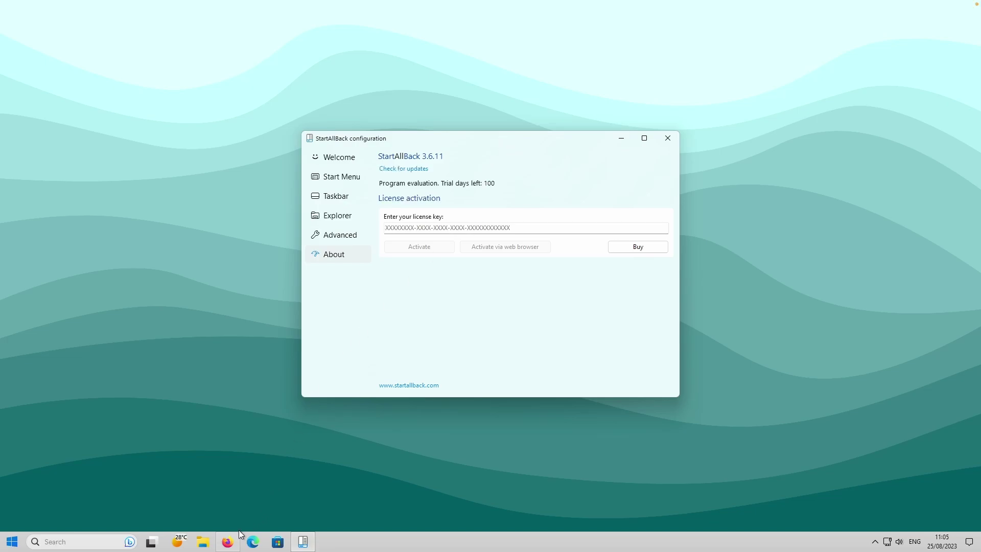
click(228, 540)
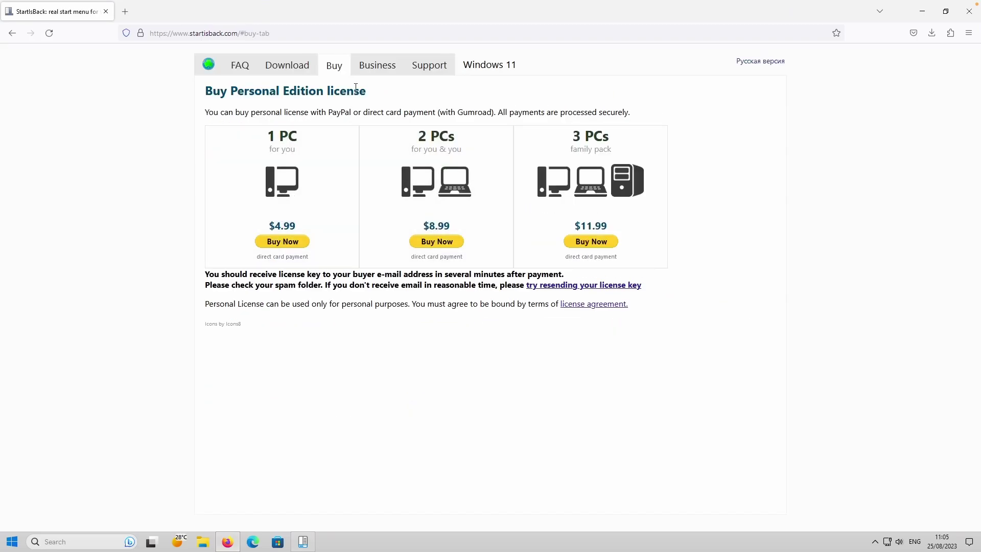
click(920, 12)
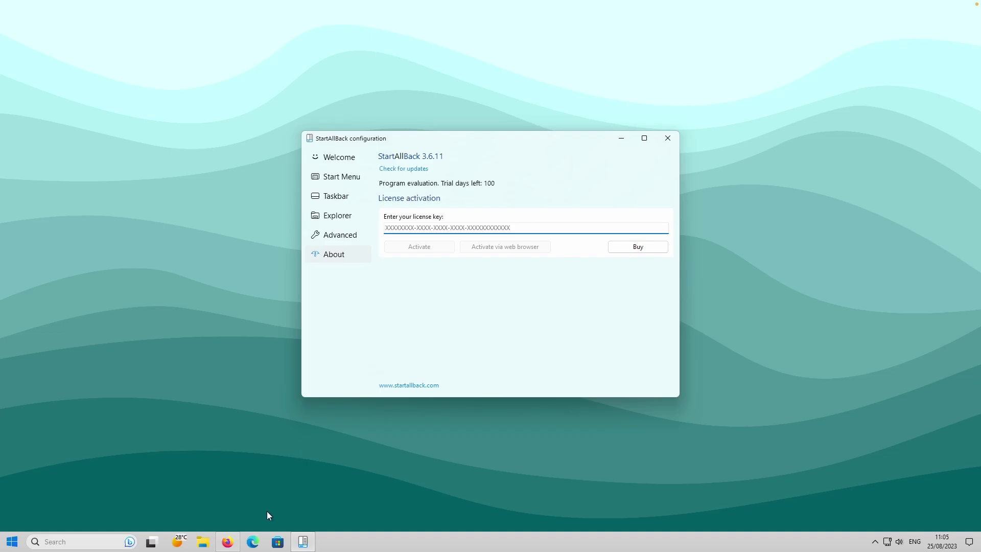
click(228, 542)
click(274, 34)
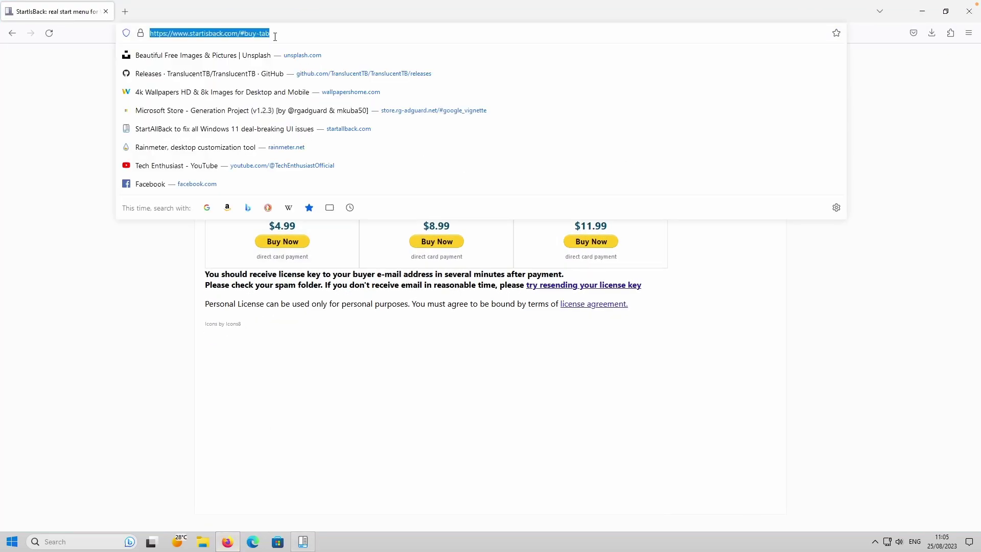
text(g)
key(Down)
key(Down)
key(Return)
click(292, 34)
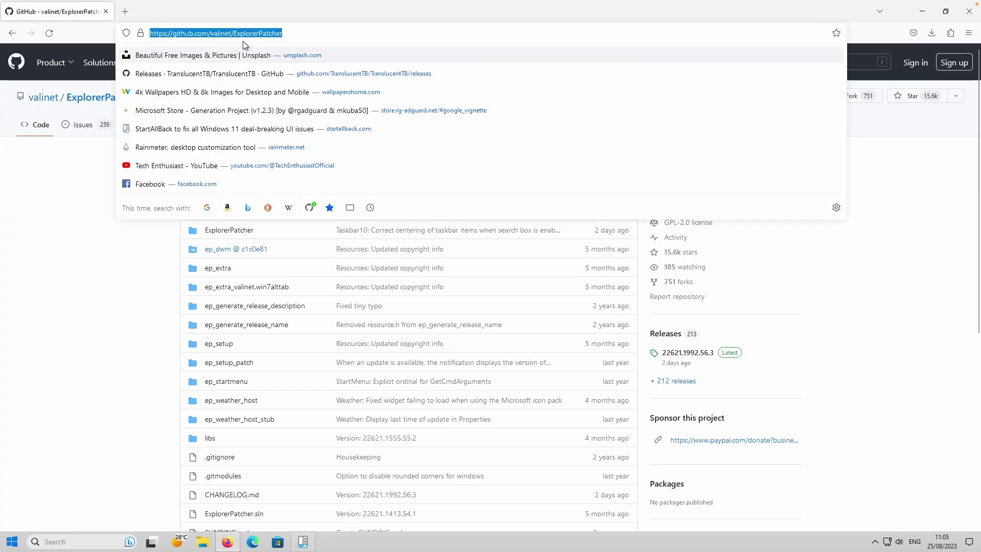
click(72, 183)
click(922, 11)
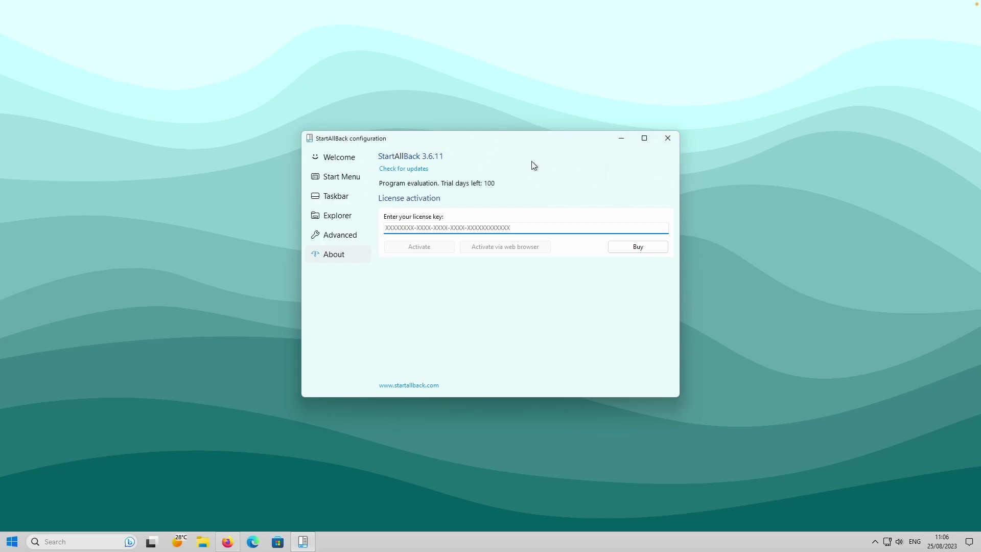
Close StartAllBack and go to Settings > Apps > Installed apps.
click(673, 145)
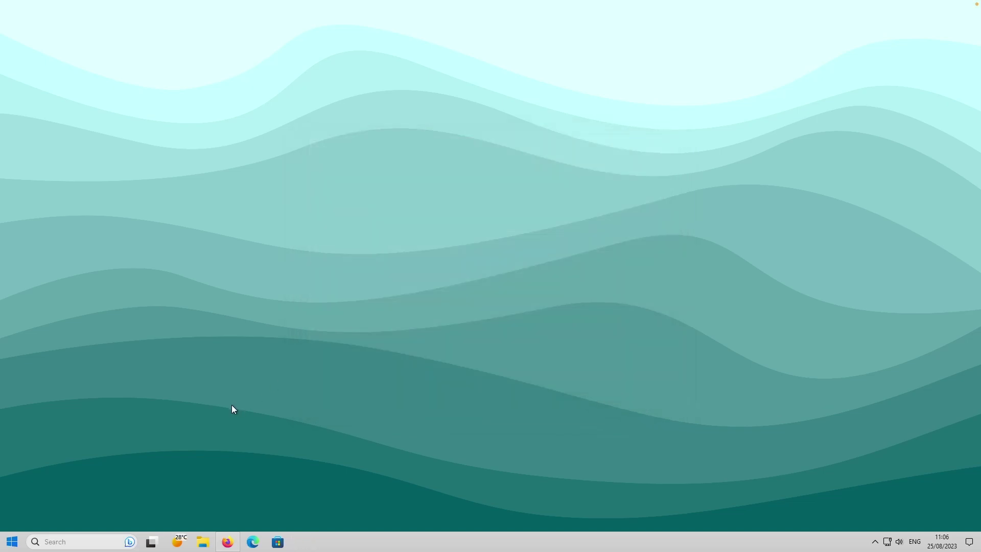
click(14, 541)
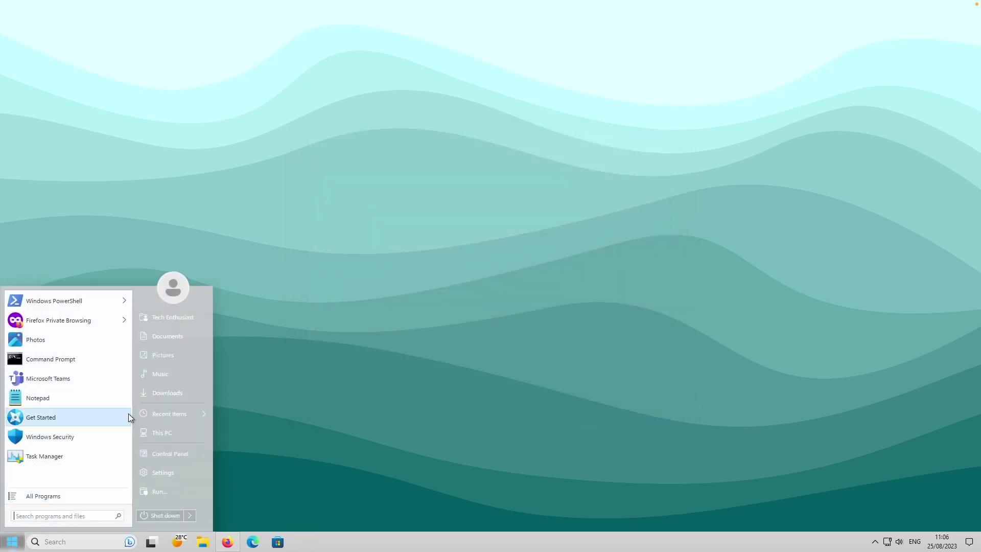
click(176, 473)
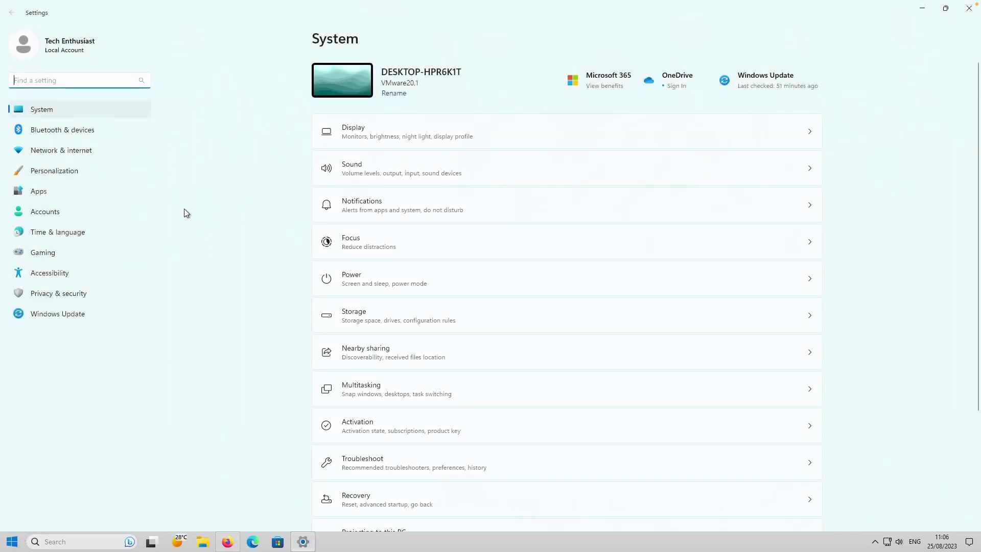
click(100, 191)
click(420, 71)
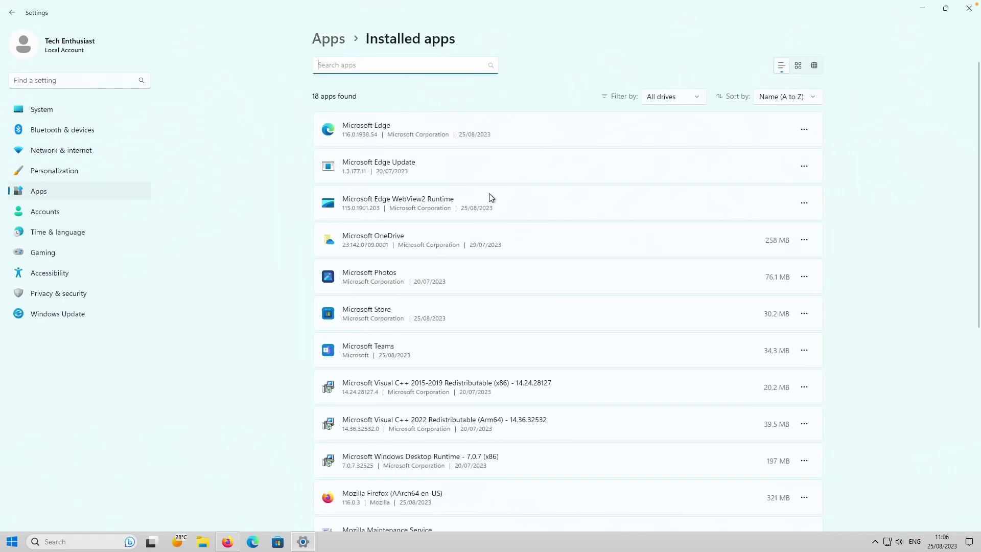
Find StartAllBack in the installed apps list, open its actions menu, then close Settings.
scroll(483, 225, down, 6)
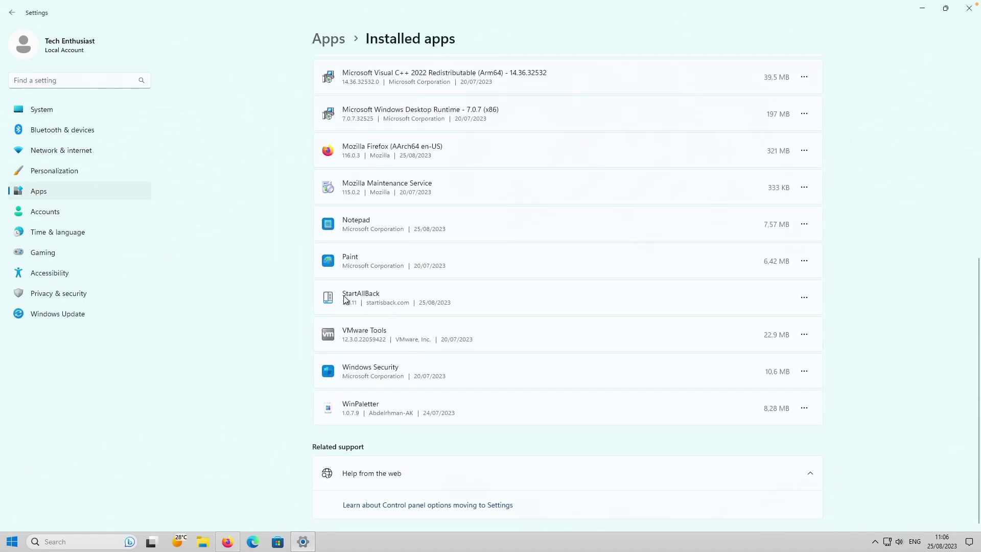
click(805, 298)
click(720, 337)
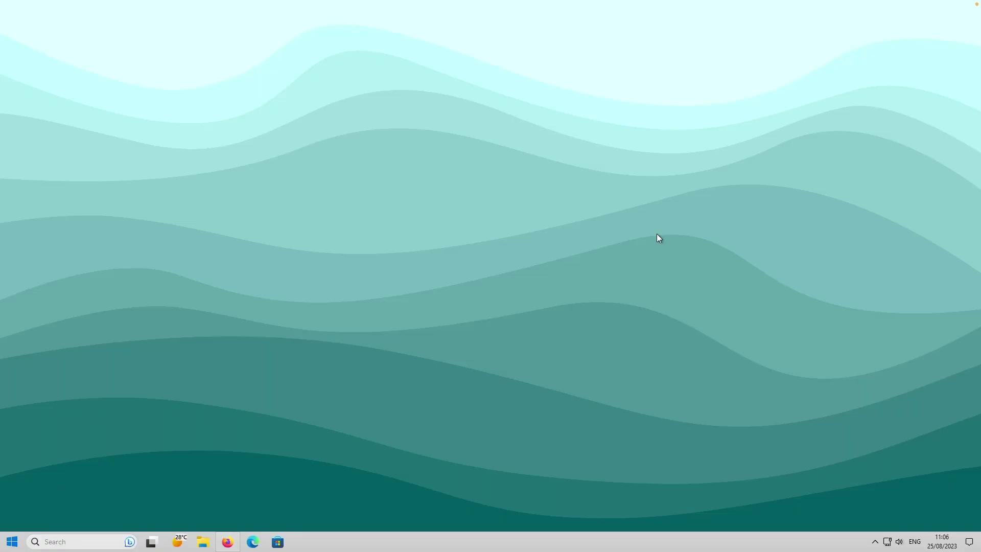